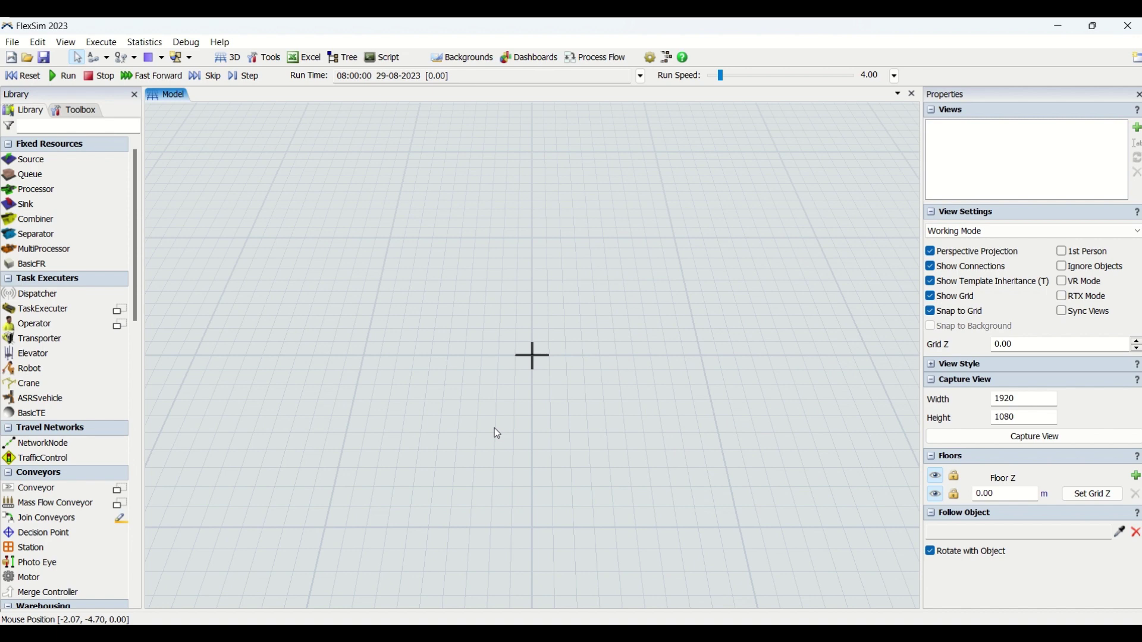
- Place a Source, a Queue and four Processors in the model
left_click_drag(26, 159, 493, 406)
left_click_drag(30, 174, 482, 314)
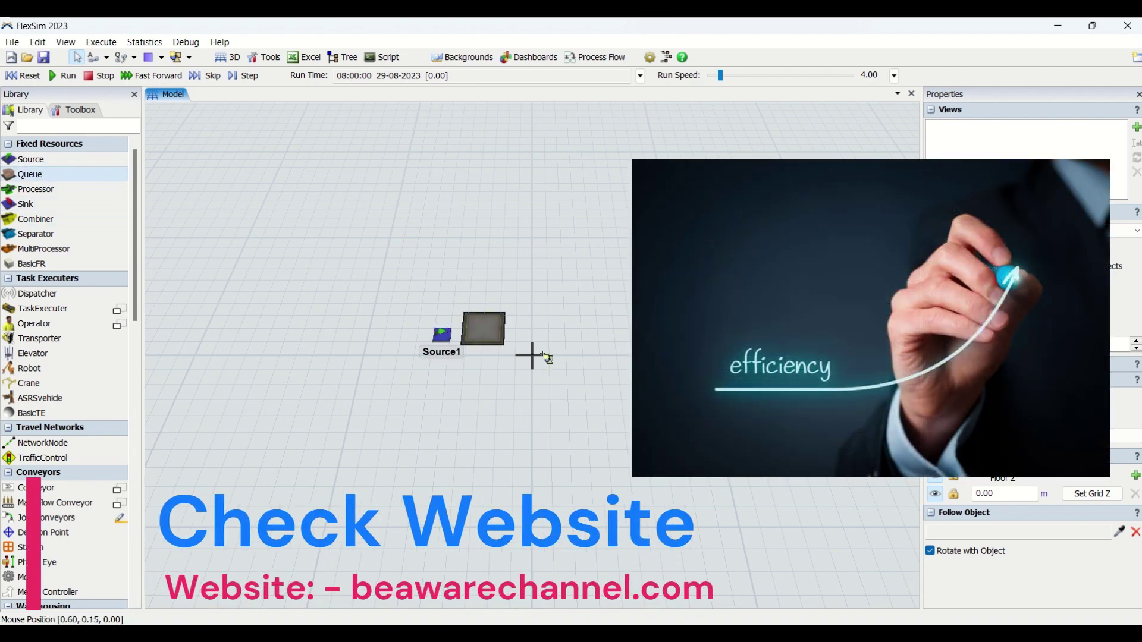
left_click_drag(31, 188, 609, 325)
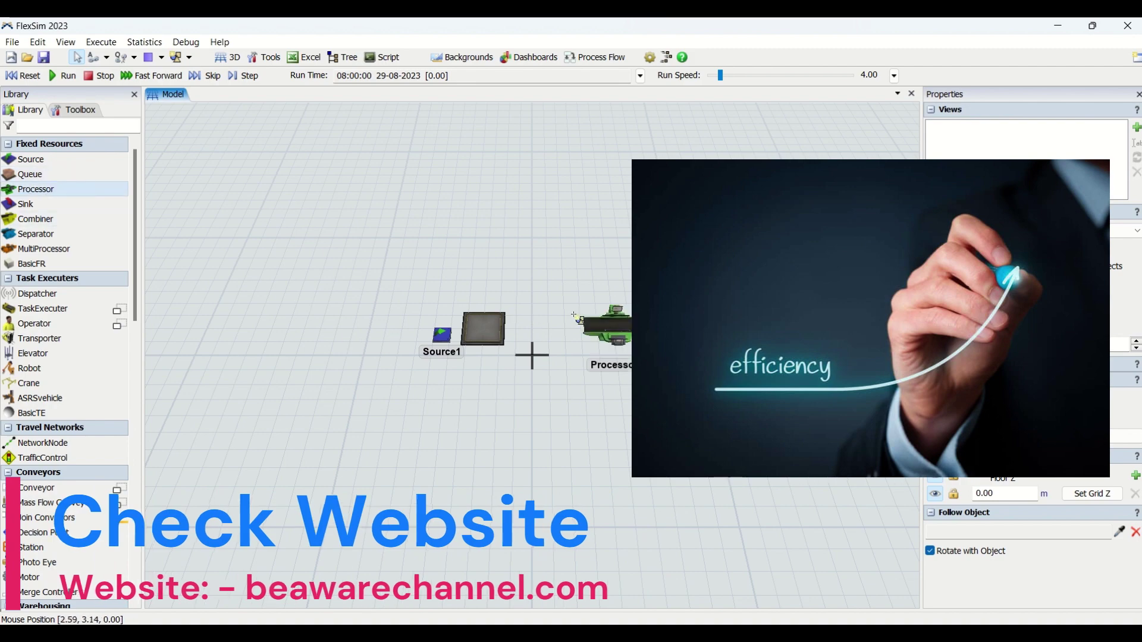
left_click(565, 433)
left_click(585, 179)
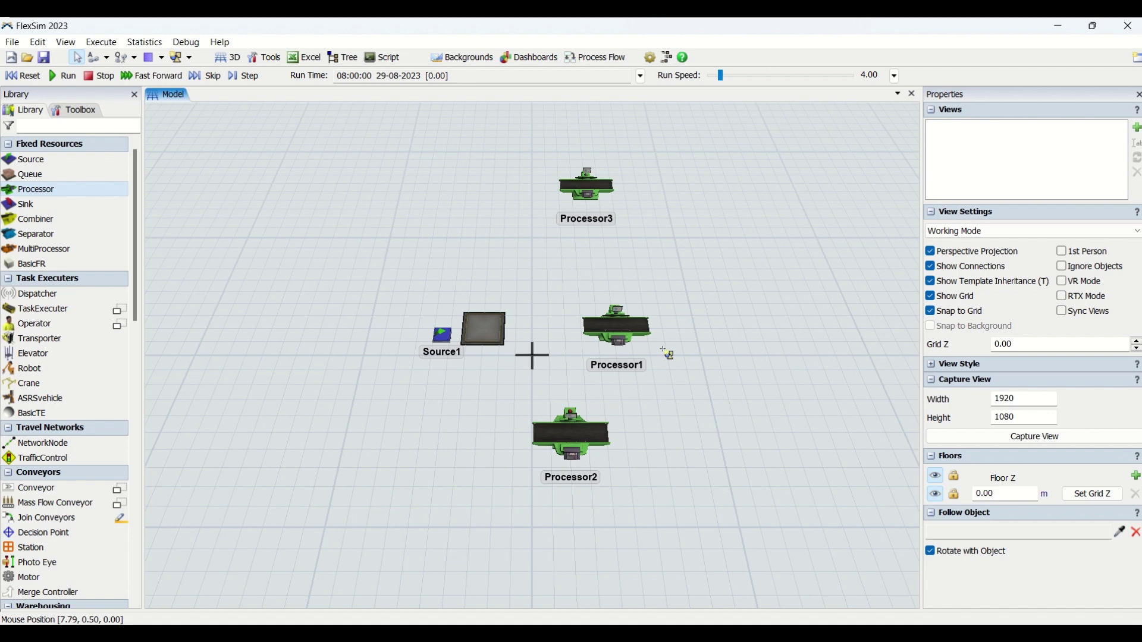
left_click(342, 357)
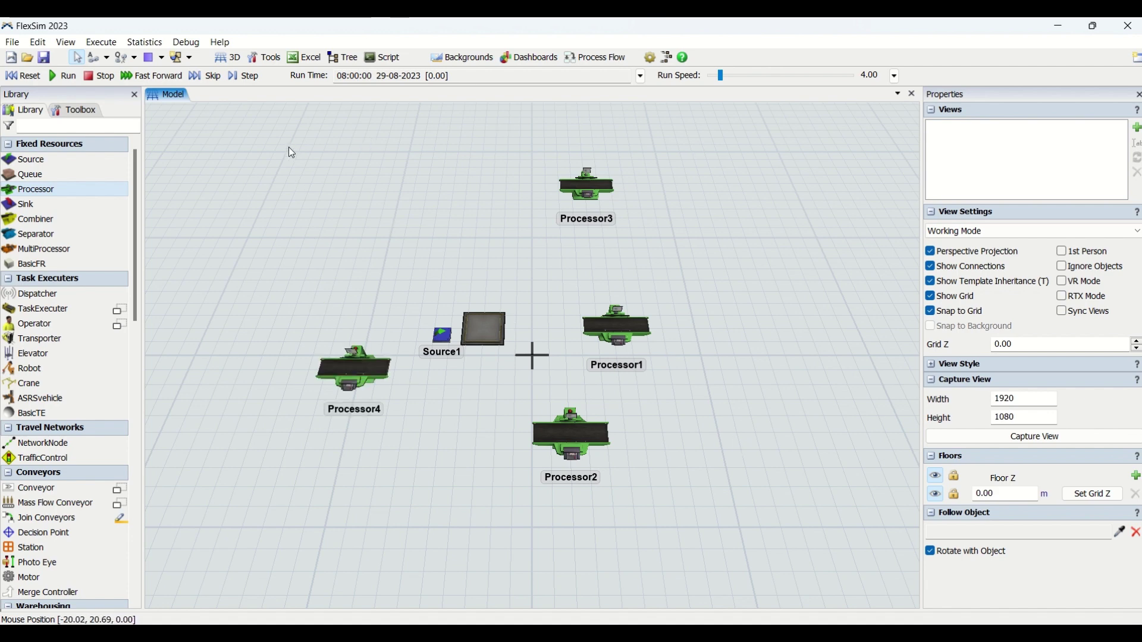
- Select every object in the model and delete it
left_click_drag(290, 166, 731, 552)
left_click(579, 171)
key("Delete")
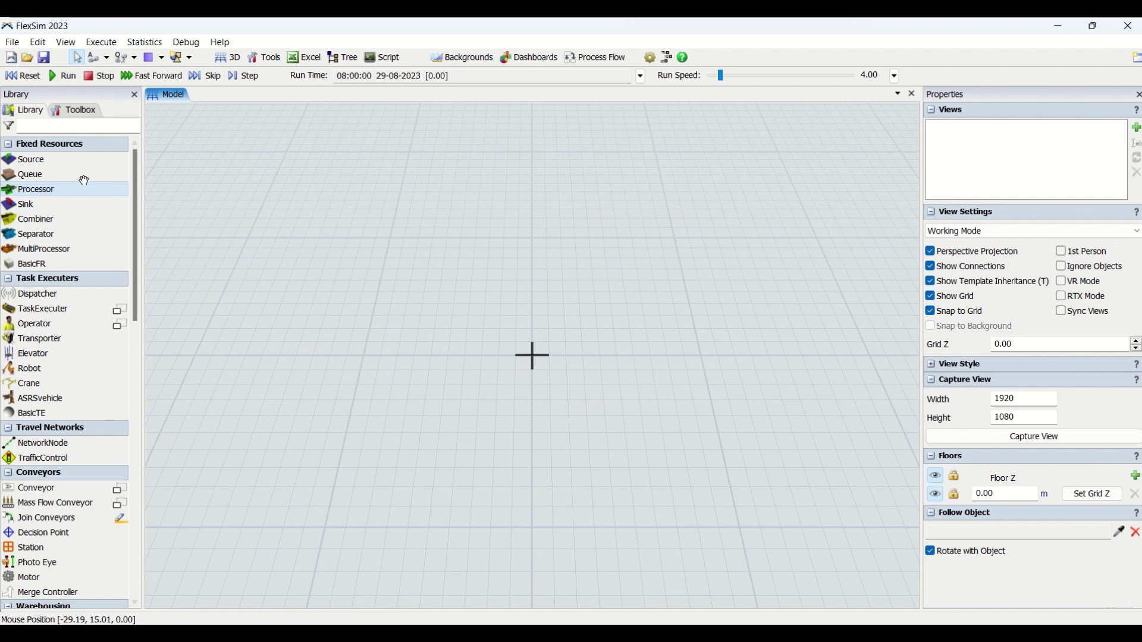
- Place four processors on the empty grid, then delete all four again
left_click(70, 195)
left_click(482, 367)
left_click(659, 351)
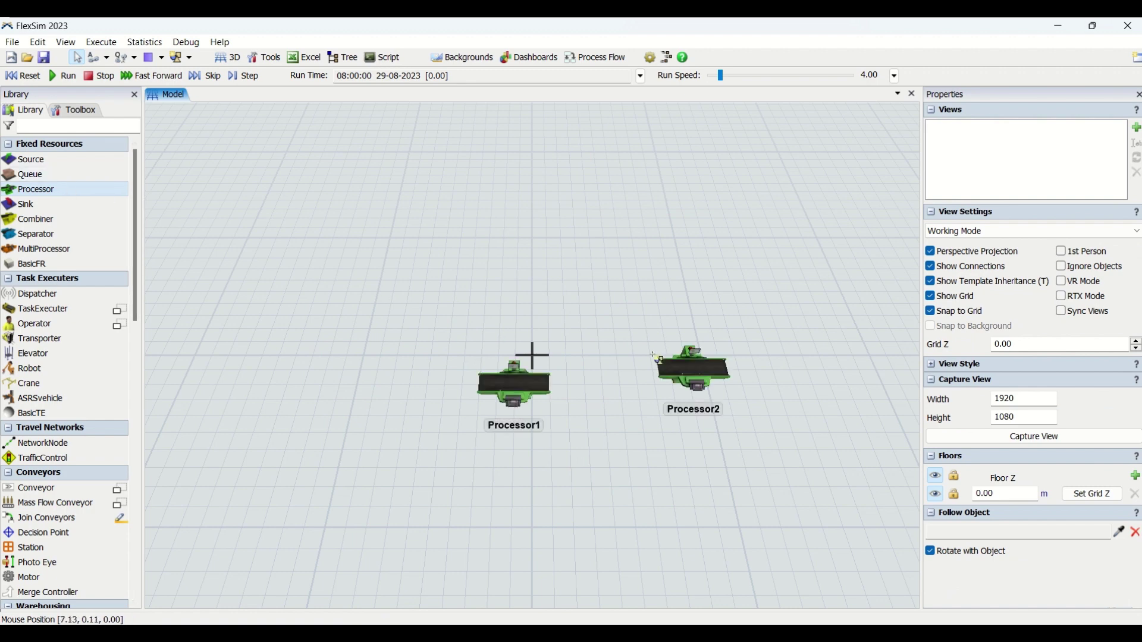
left_click(583, 279)
left_click(405, 284)
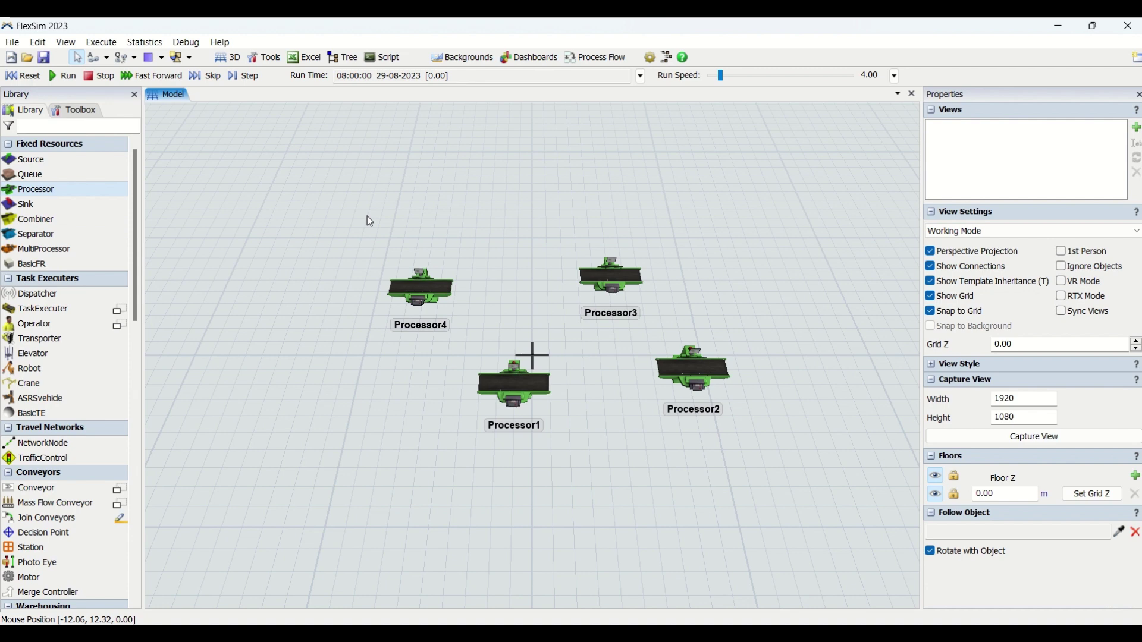
left_click_drag(364, 191, 754, 501, "shift")
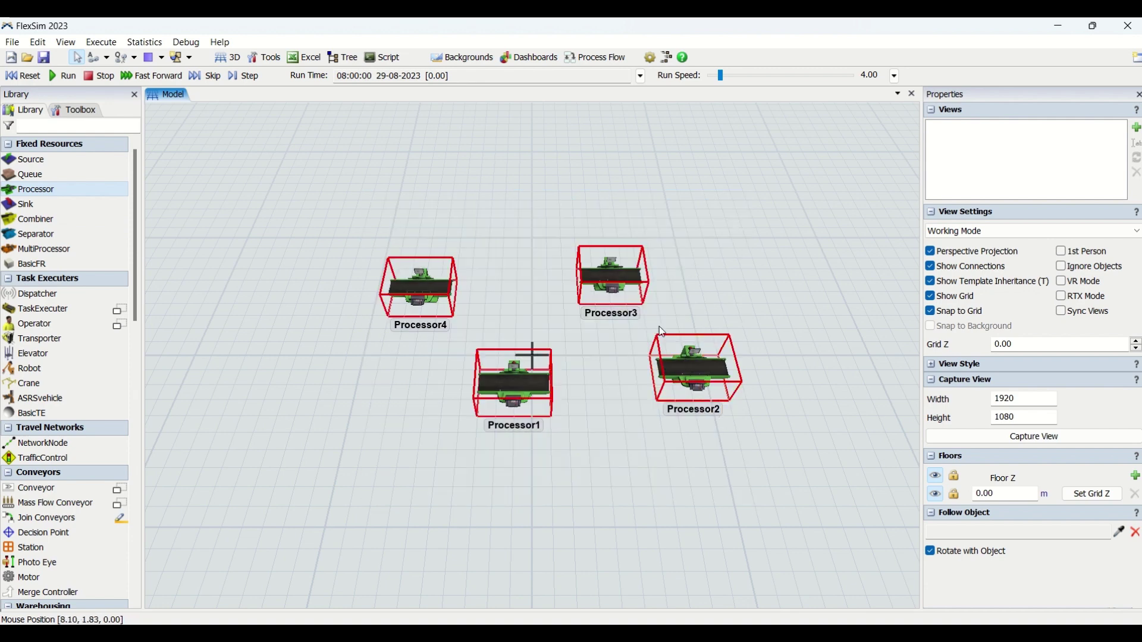
left_click(613, 279)
key("Delete")
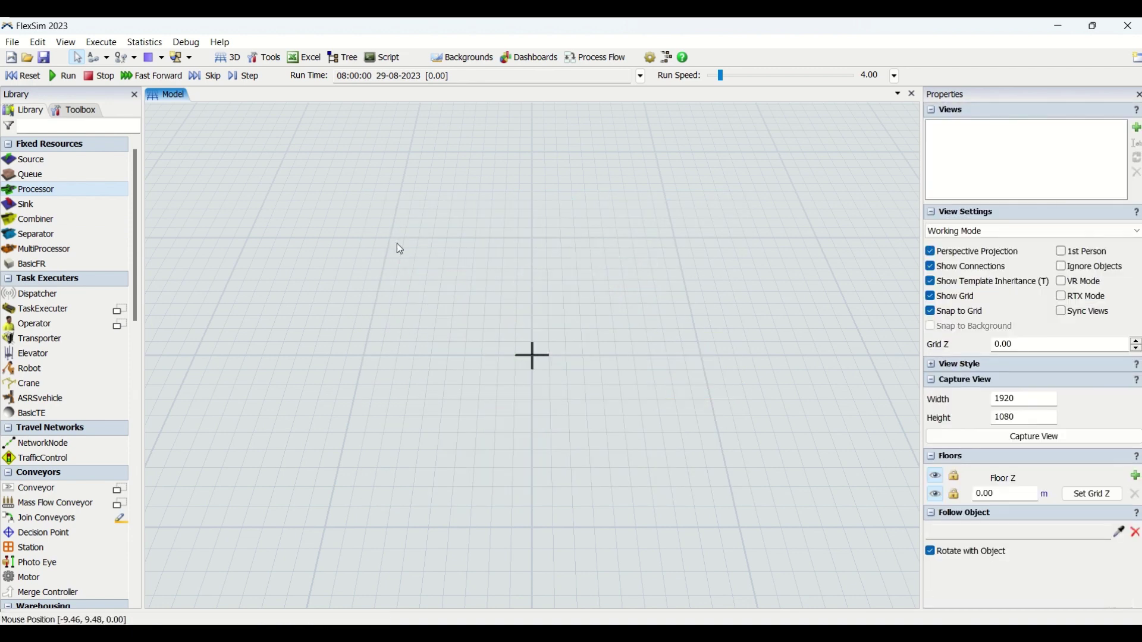
- Load the Station_Custom_Library_BE_AWARE user library and show the Toolbox's global tables
left_click(12, 43)
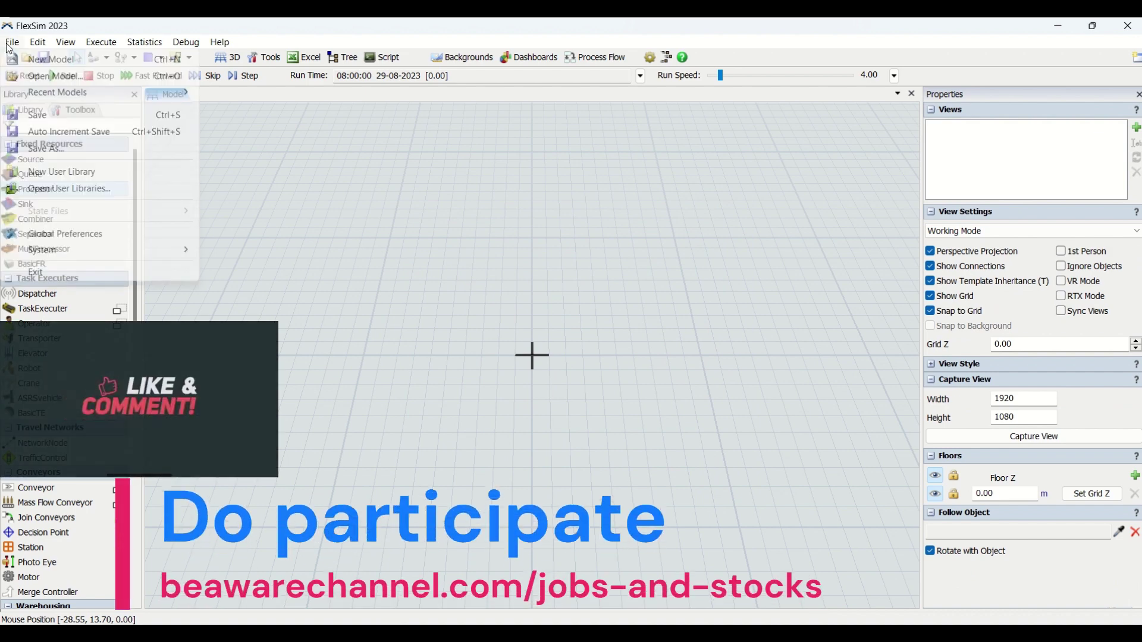
left_click(44, 189)
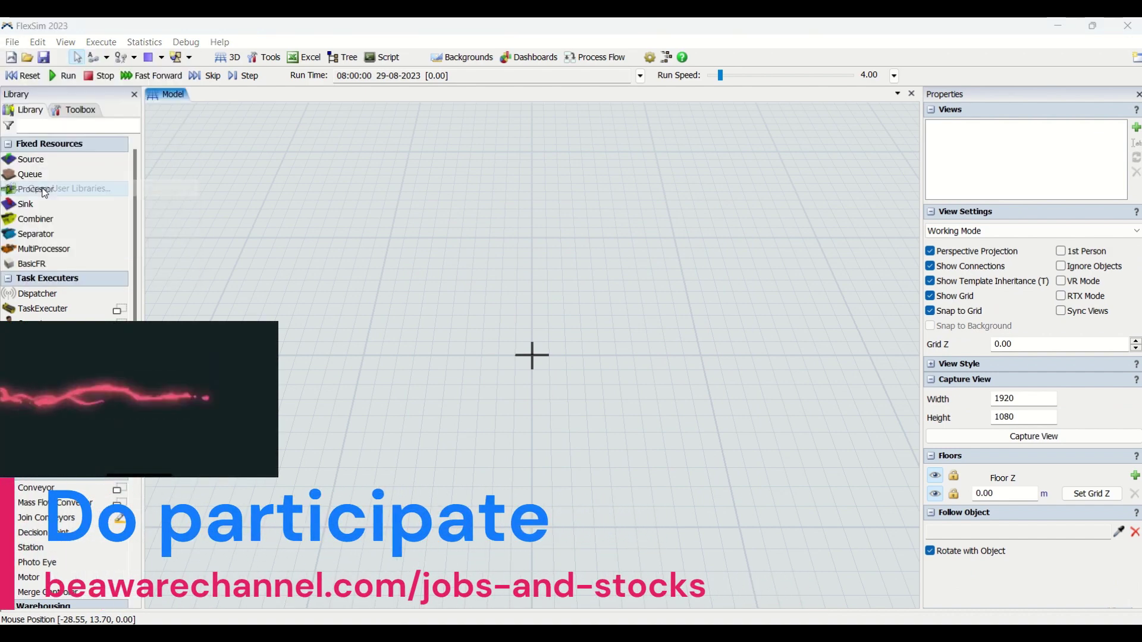
left_click(381, 276)
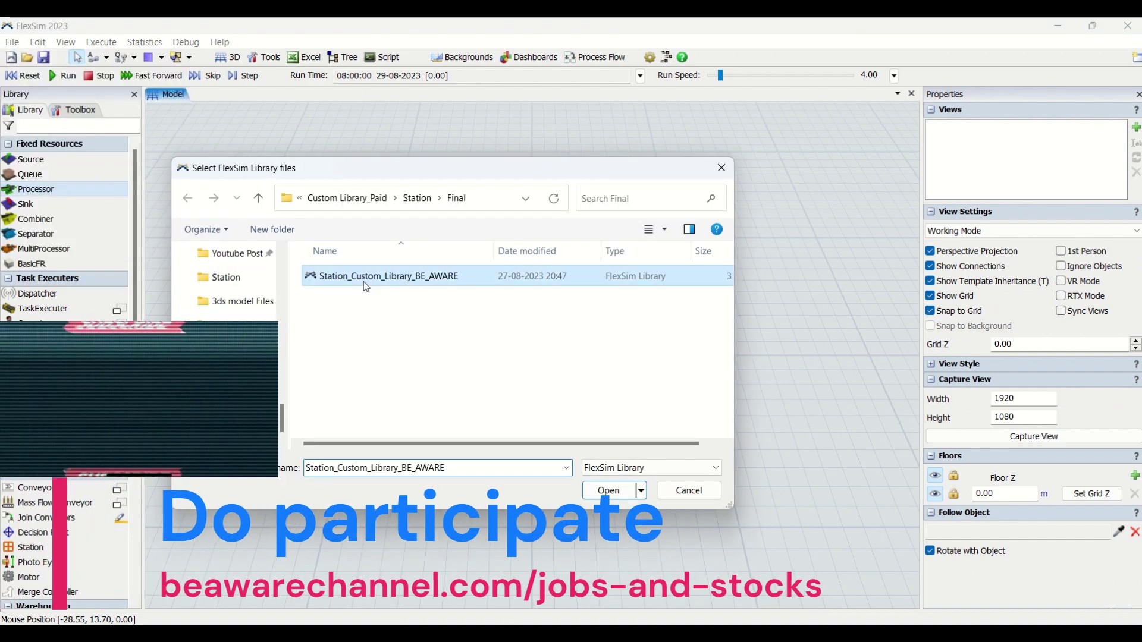
left_click(609, 491)
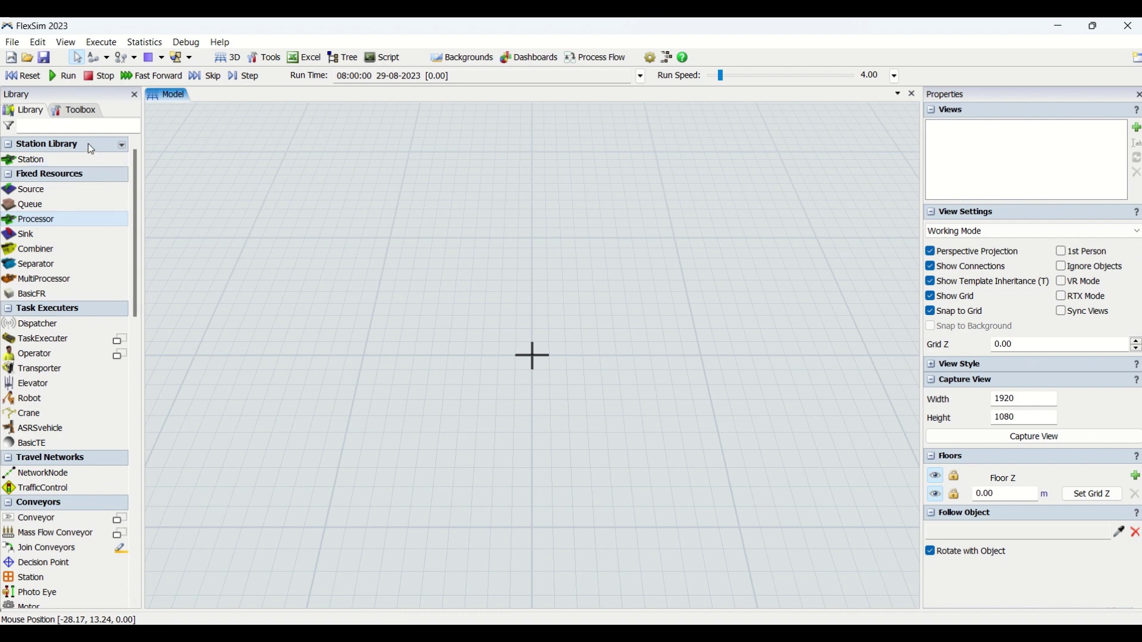
left_click(80, 111)
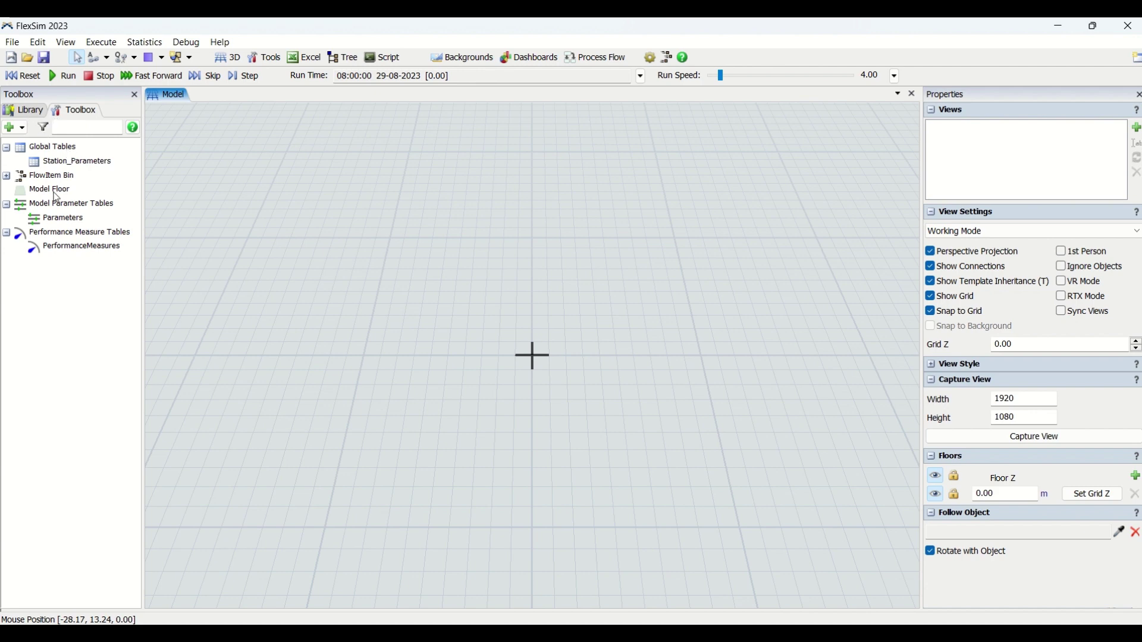
- Open Station_Parameters, dock it right of the model view, and return to the Library
double_click(65, 162)
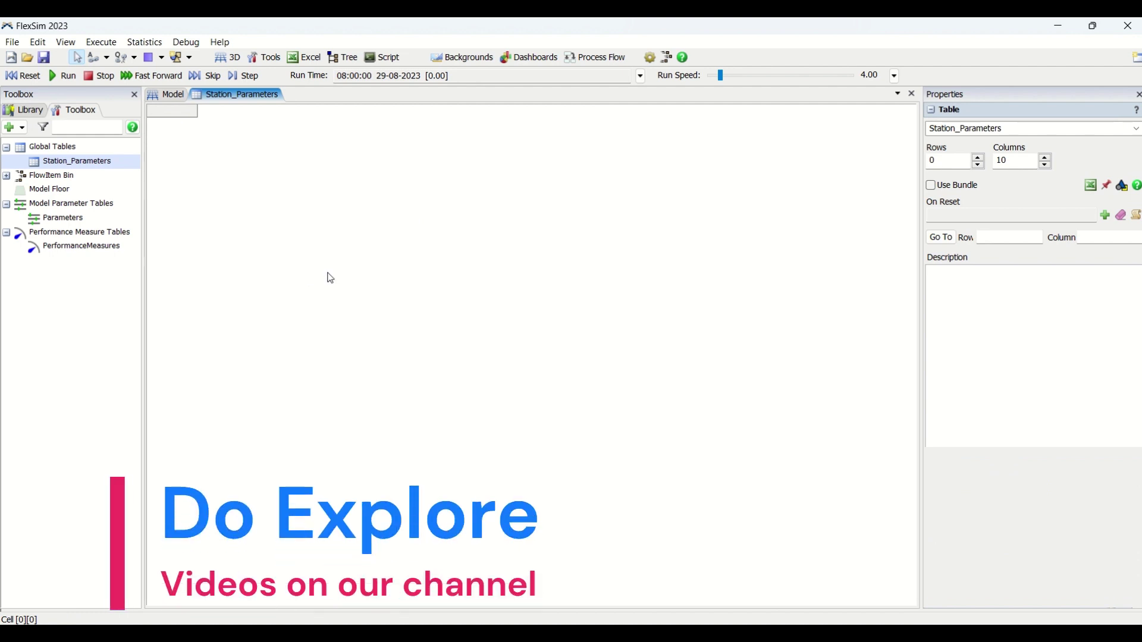
left_click_drag(240, 94, 562, 348)
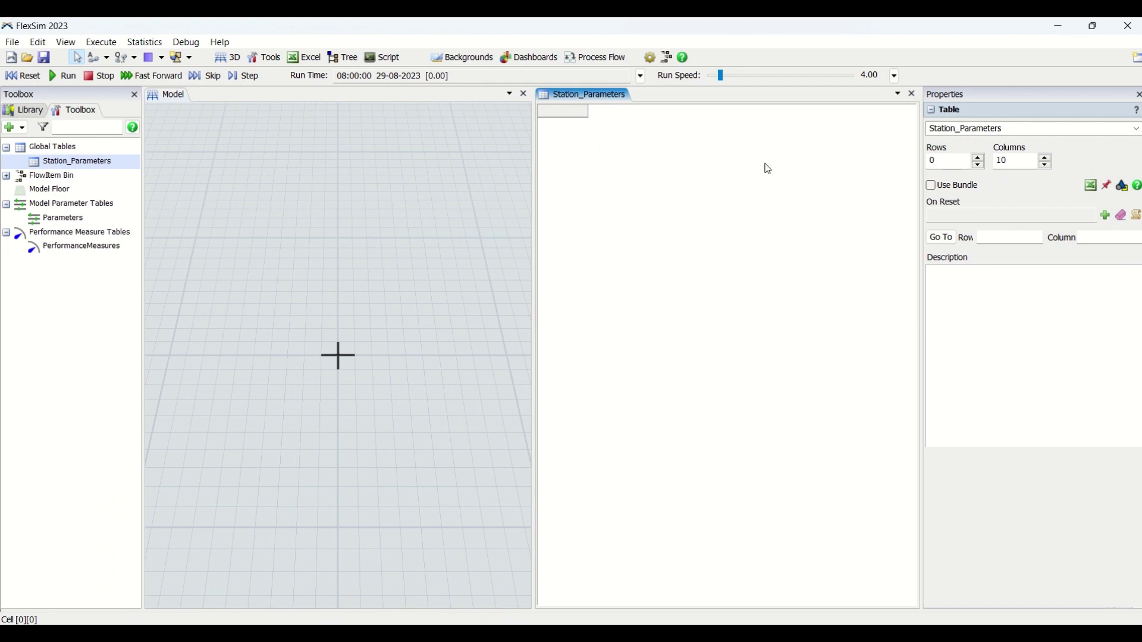
left_click(35, 113)
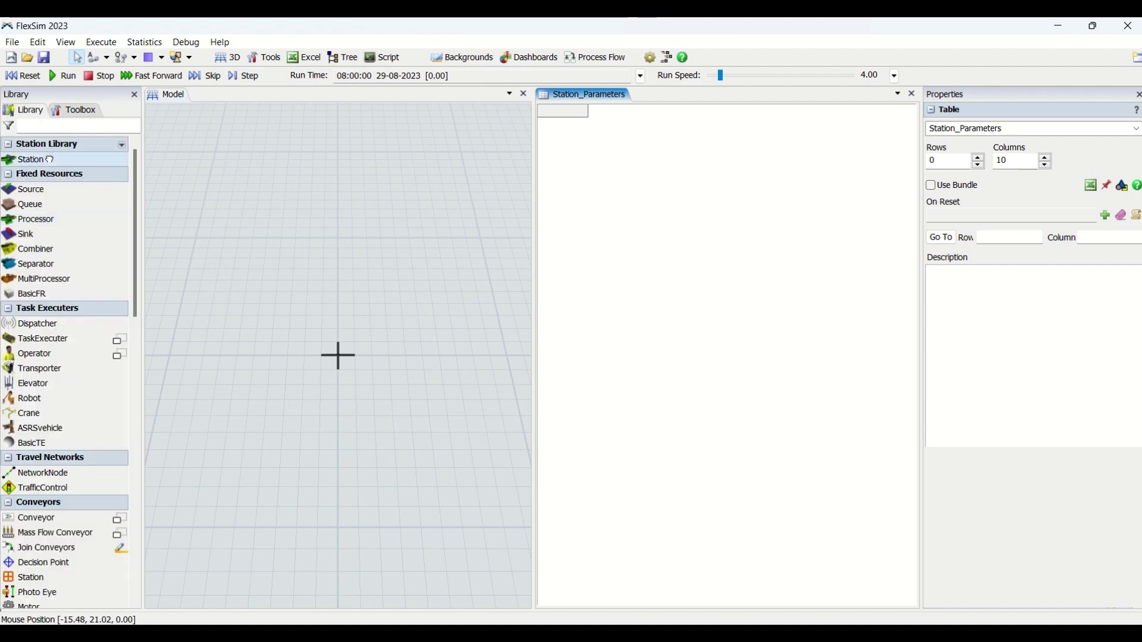
- Place Station 1 in the model and set its sx, sy and sz to 3
left_click_drag(295, 319, 298, 325)
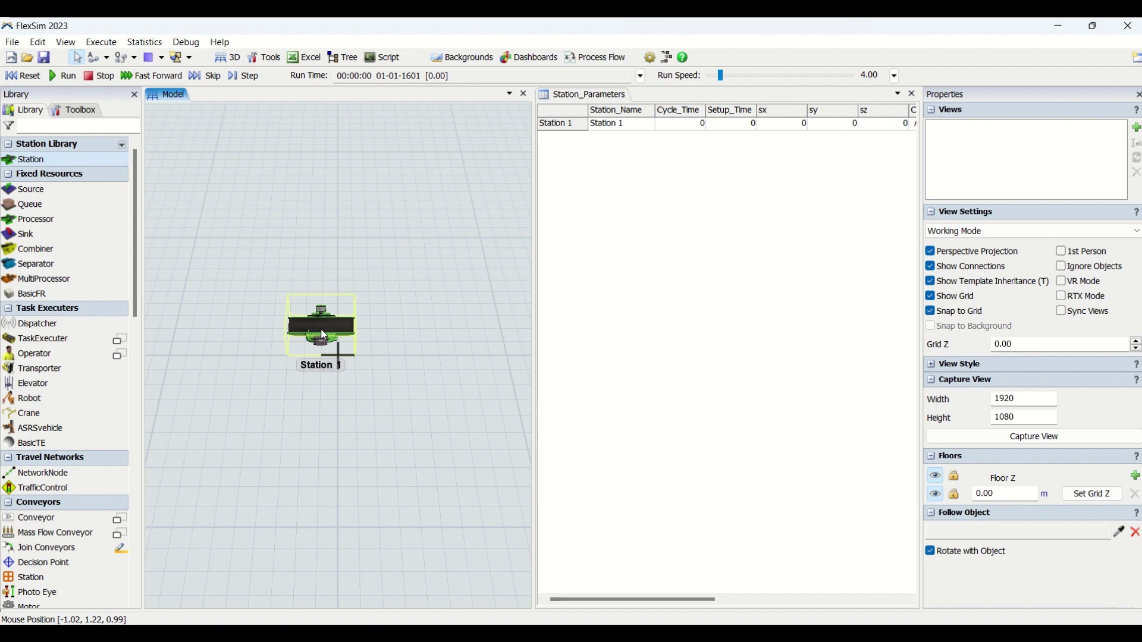
left_click(783, 125)
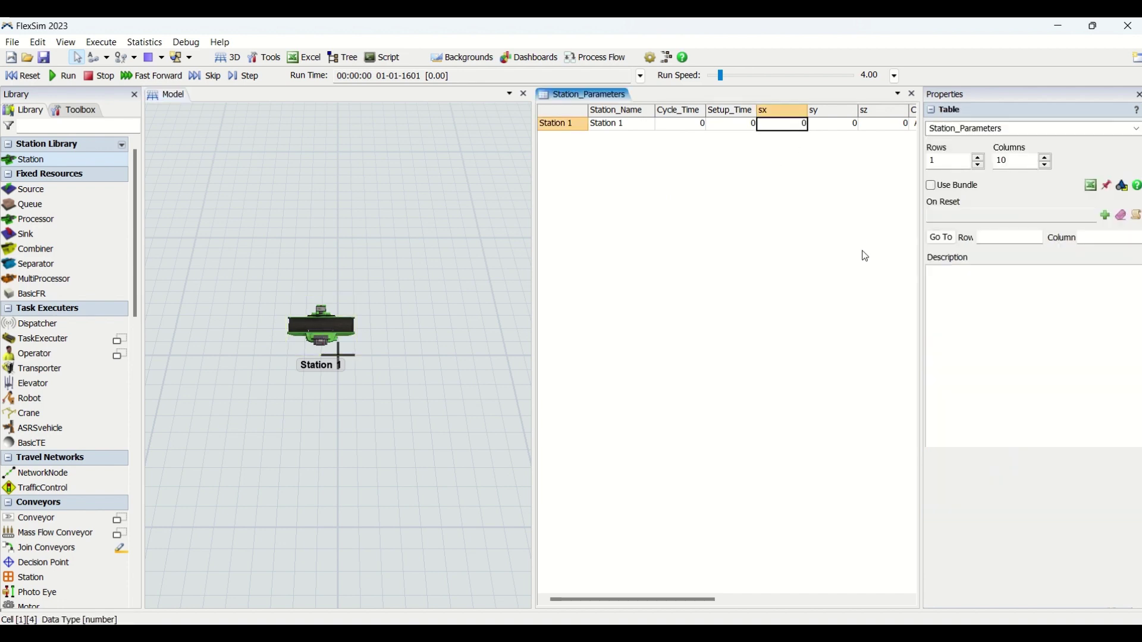
type("3")
key("Tab")
type("3")
key("Tab")
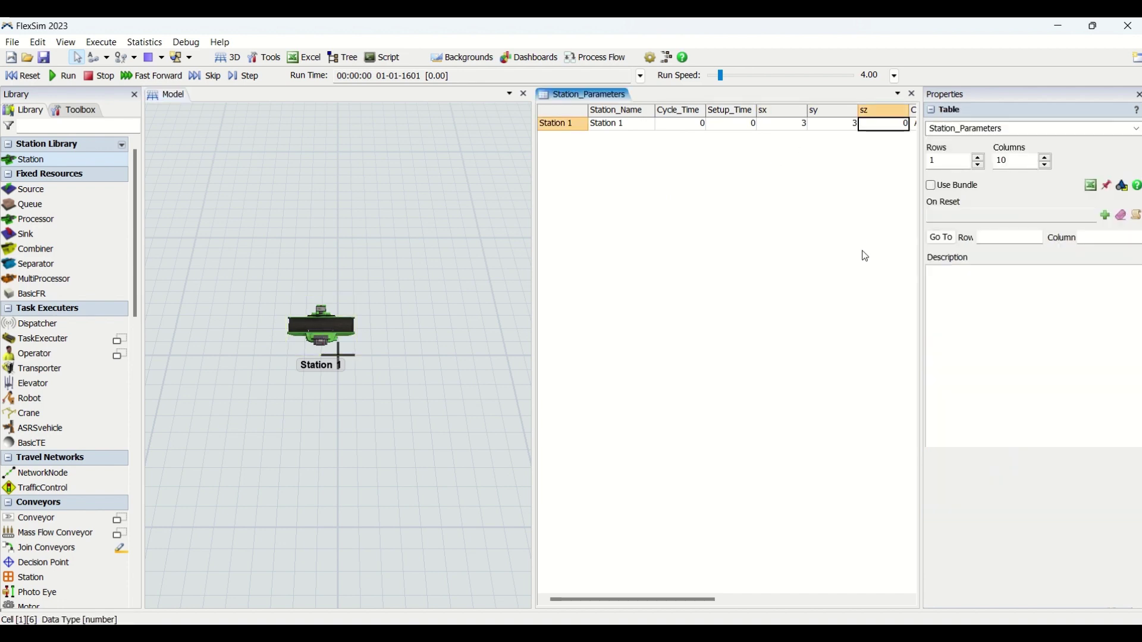
type("3")
mouse_move(671, 599)
left_mouse_down()
mouse_move(708, 600)
mouse_move(672, 600)
left_mouse_up()
left_click(819, 150)
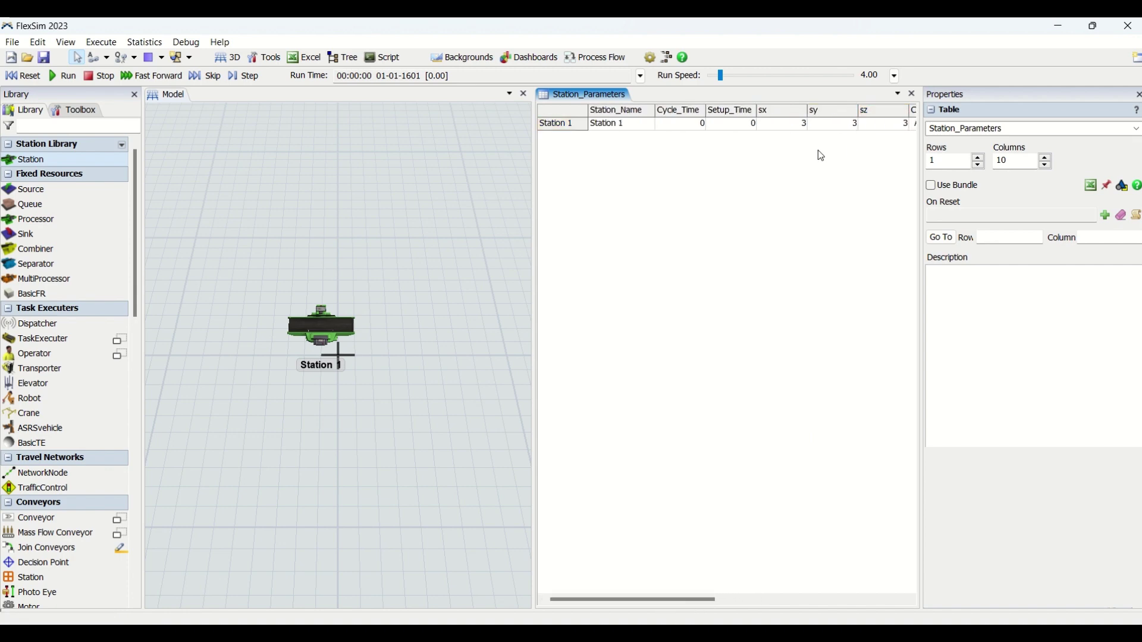
- Set Station 1's Cycle_Time to 2 and Setup_Time to 3
left_click(672, 125)
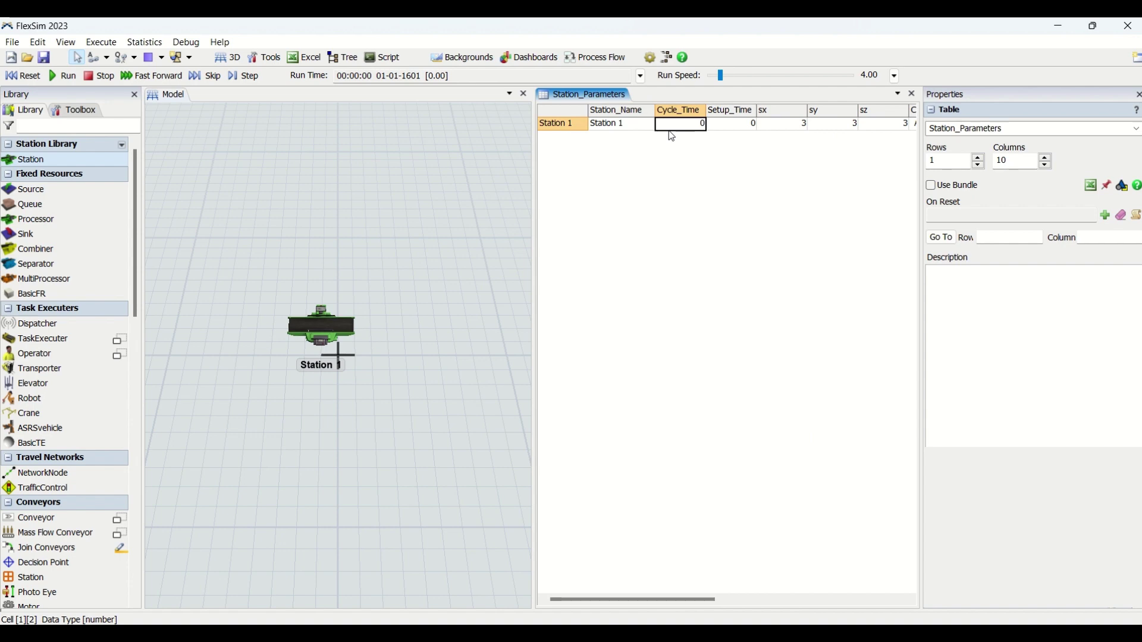
type("2")
left_click(746, 128)
type("3")
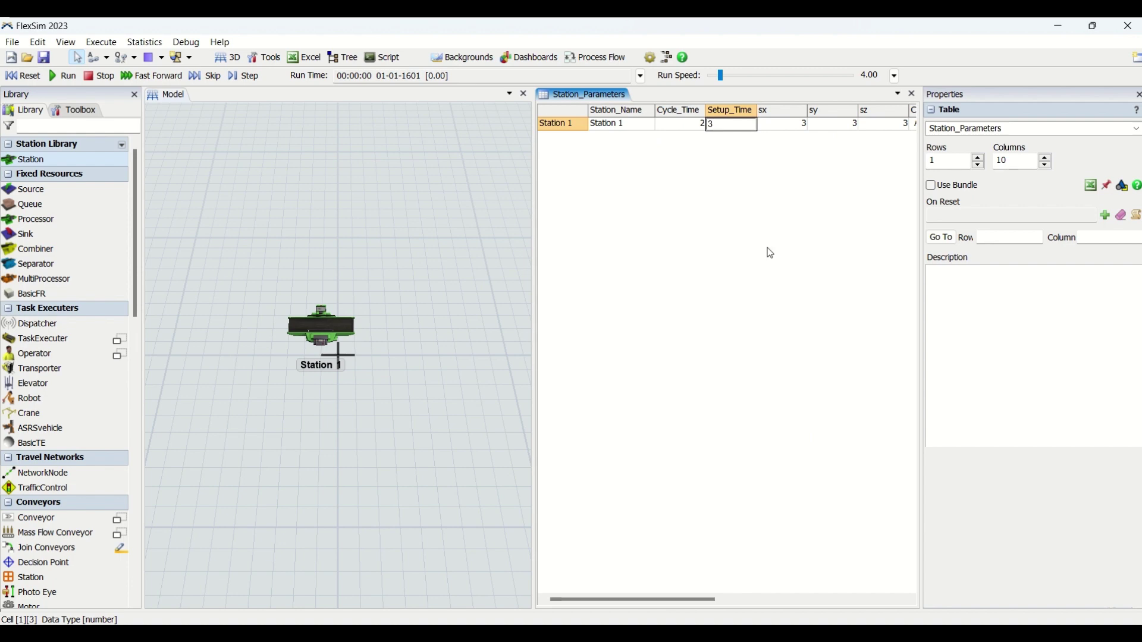
left_click(754, 214)
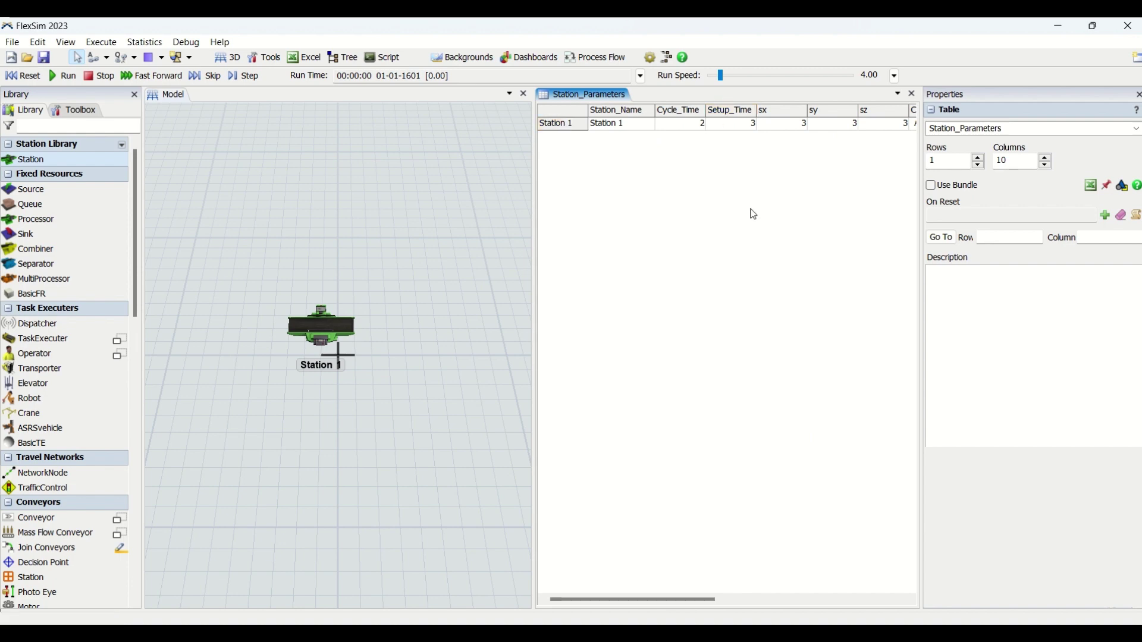
left_click(316, 324)
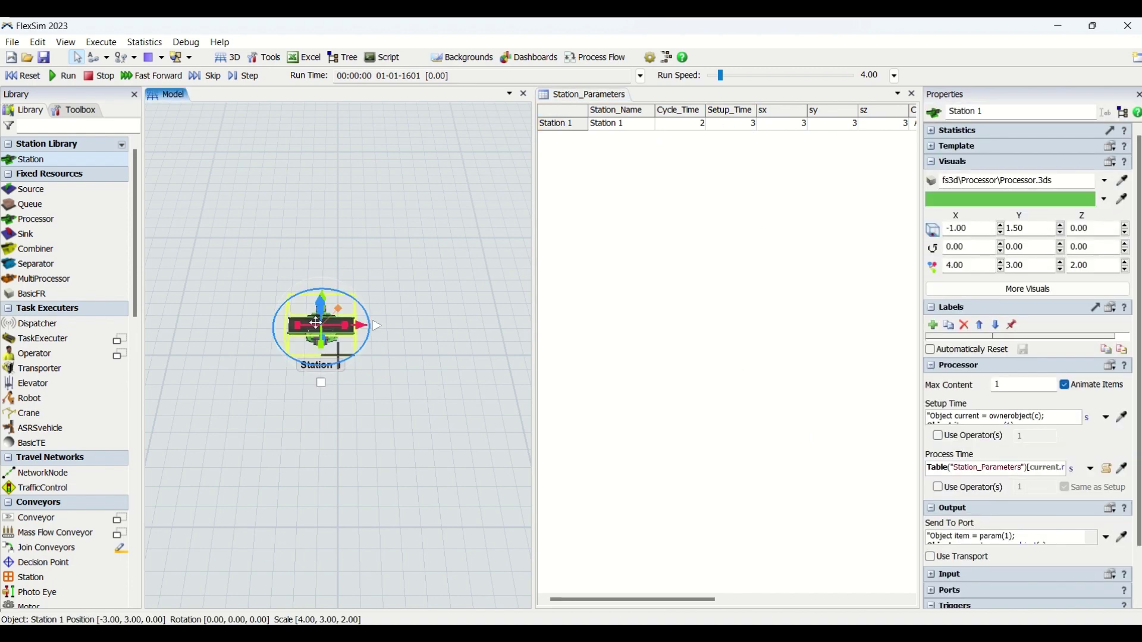
- Widen the Connect_To_Station, Center_Connect_Enable and Ouput_Connect_Enable columns so their names show
left_click(744, 316)
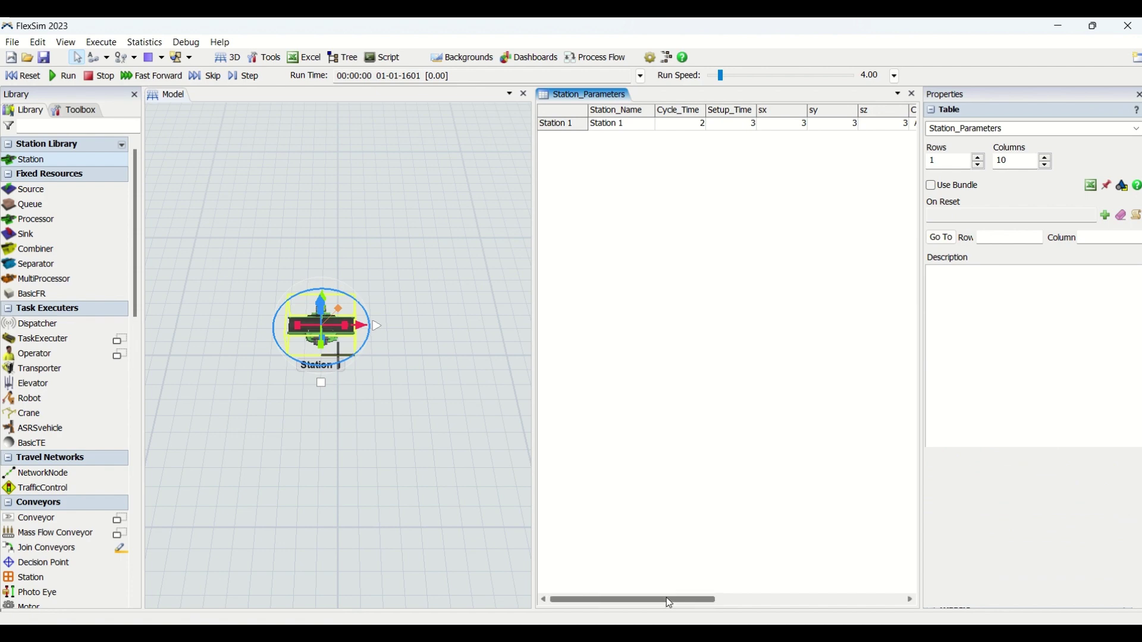
left_click_drag(666, 597, 762, 605)
left_click_drag(742, 111, 874, 111)
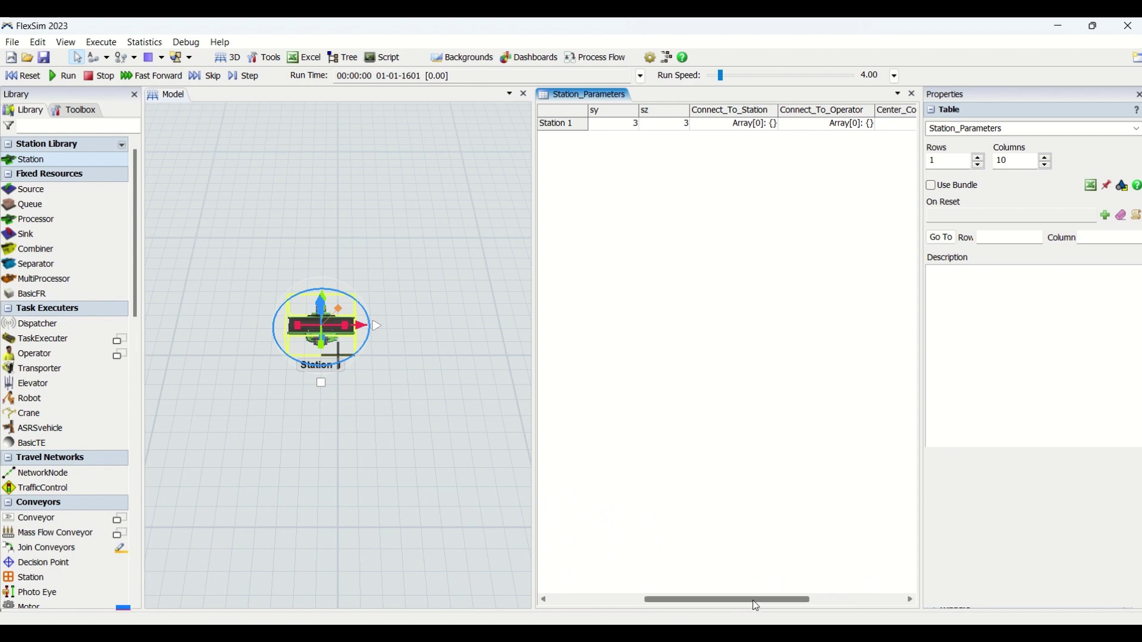
left_click_drag(756, 606, 802, 605)
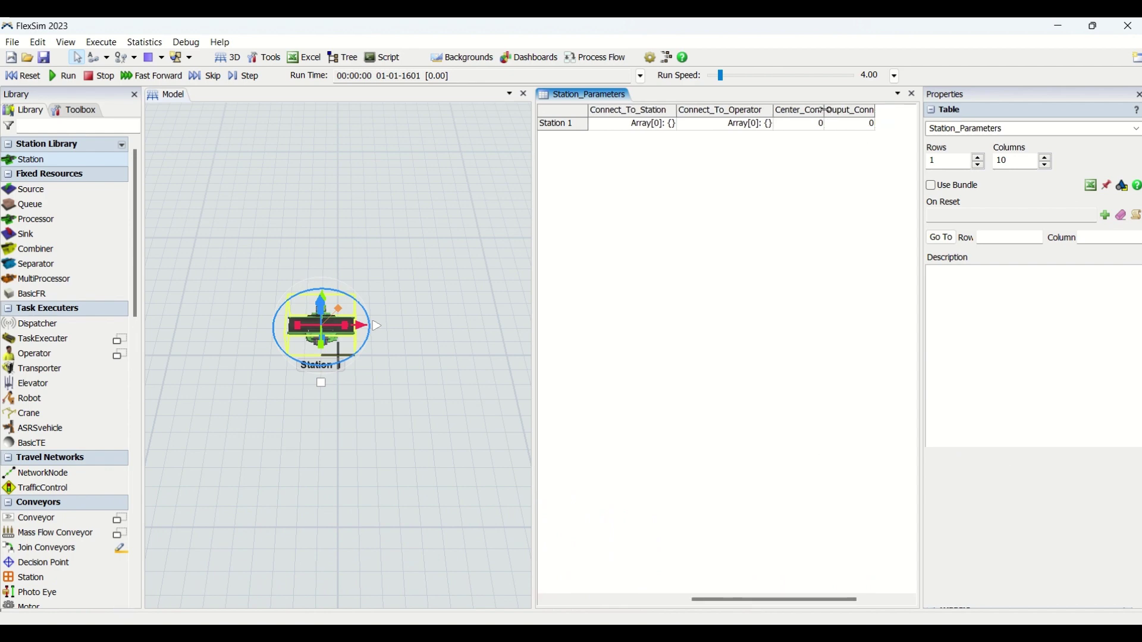
left_click_drag(824, 111, 877, 143)
left_click_drag(783, 605, 837, 606)
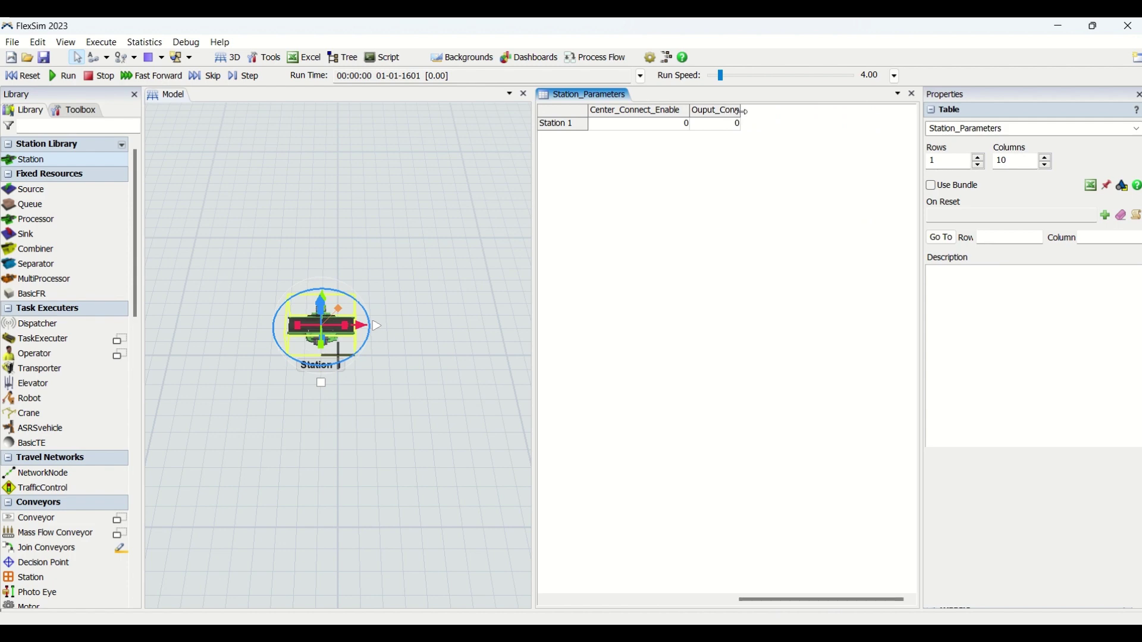
left_click_drag(742, 111, 795, 113)
left_click_drag(820, 600, 757, 602)
- Check the Connect_To_Station and Ouput_Connect_Enable cells, then scroll the table back left
left_click(682, 113)
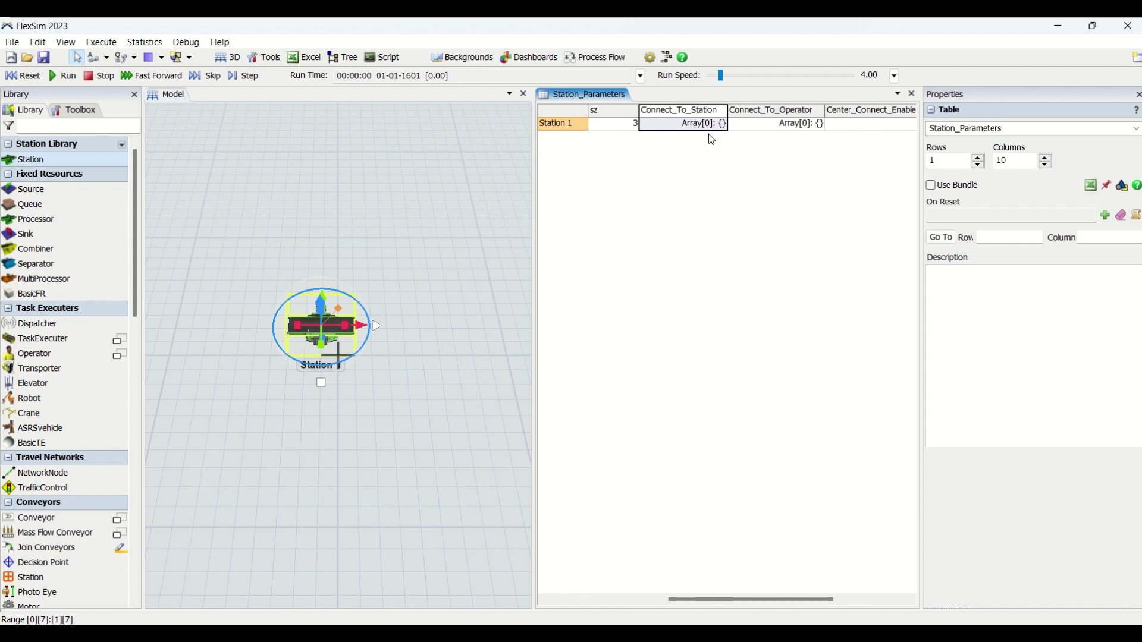
left_click(712, 171)
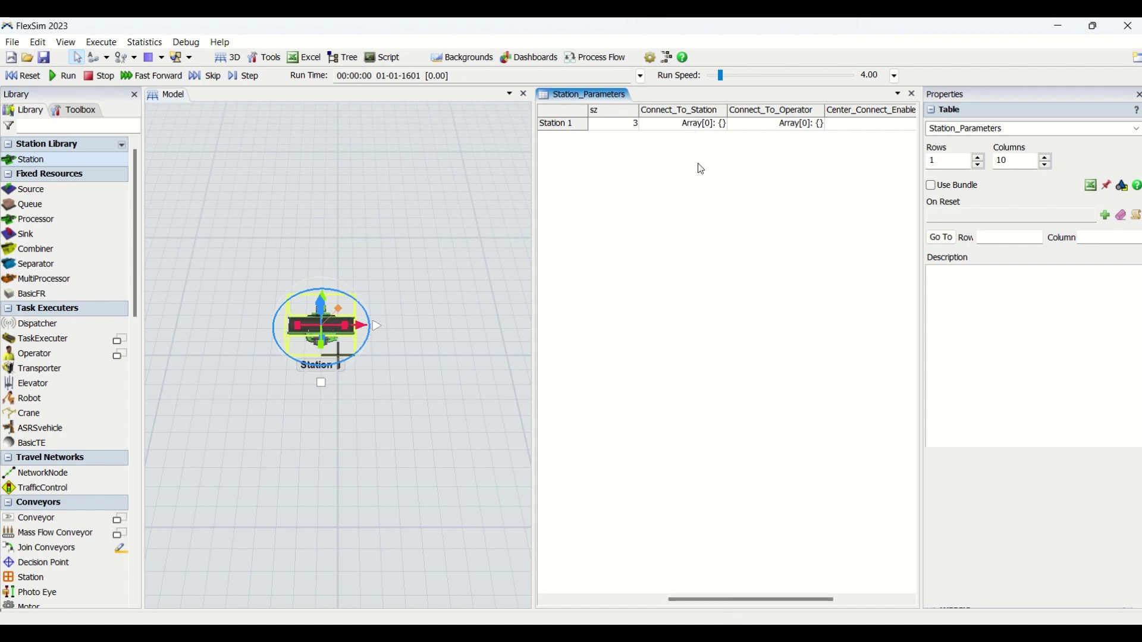
left_click_drag(739, 600, 788, 600)
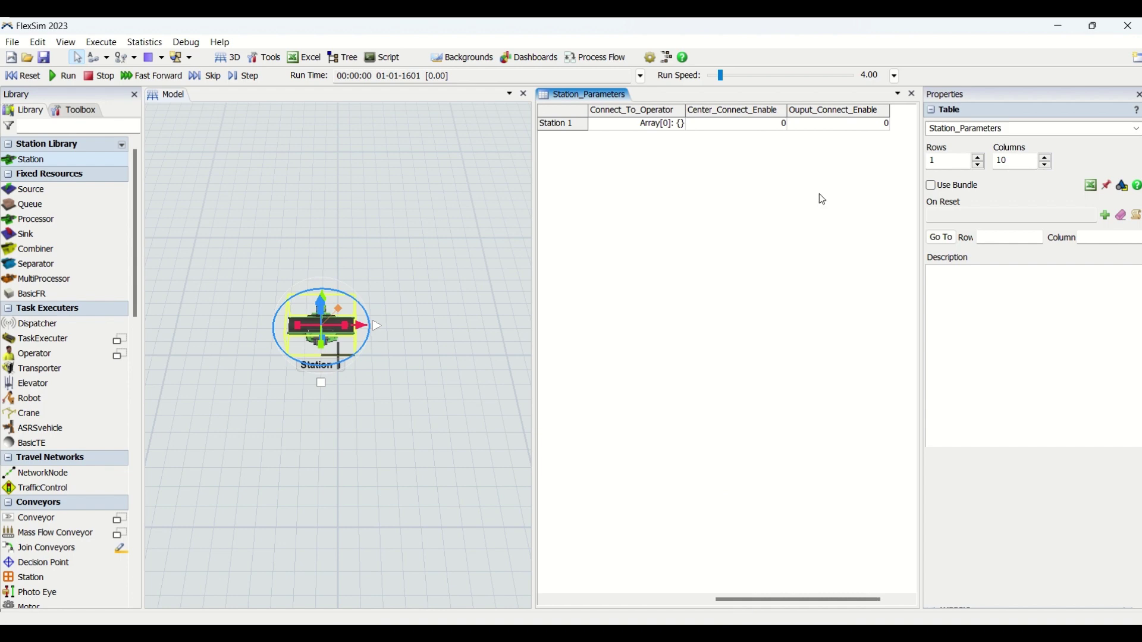
left_click(841, 125)
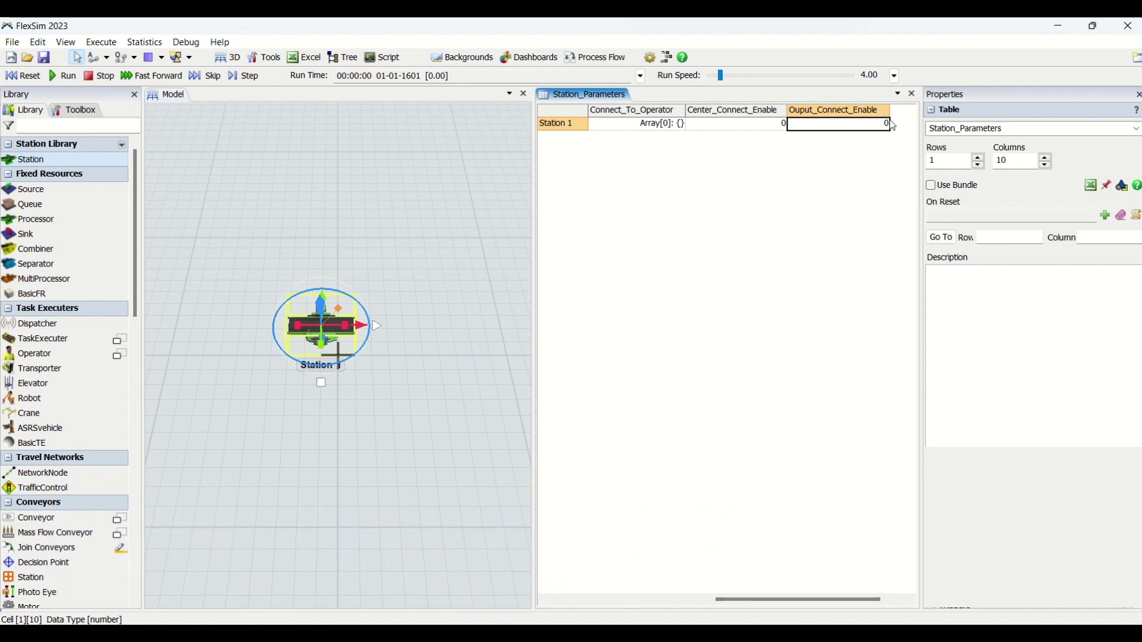
left_click(435, 526)
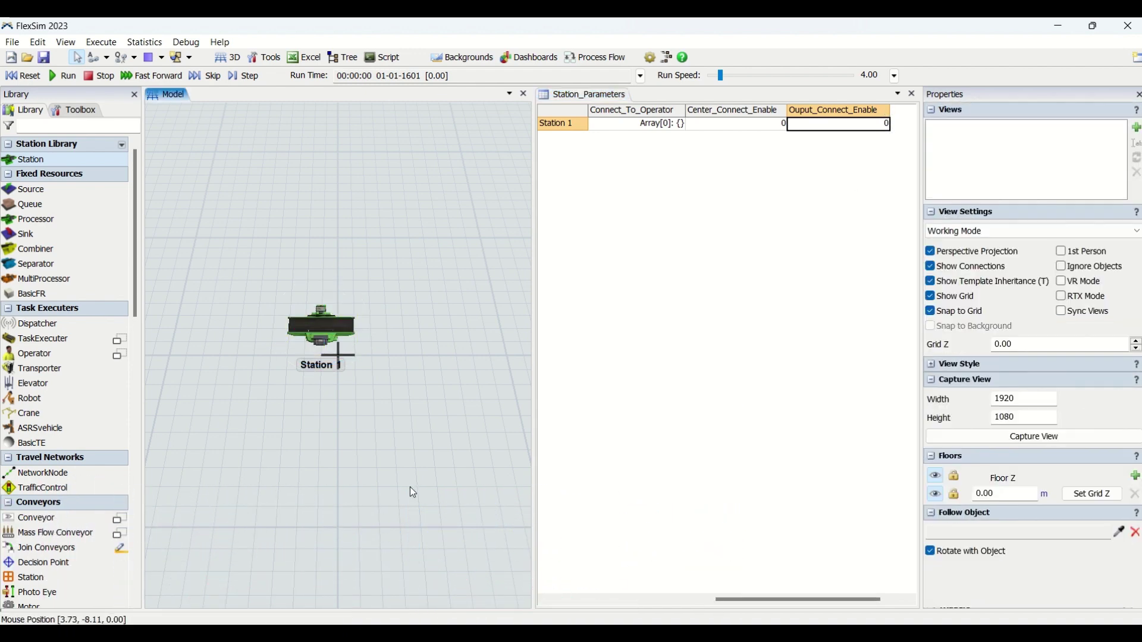
left_click_drag(734, 602, 586, 603)
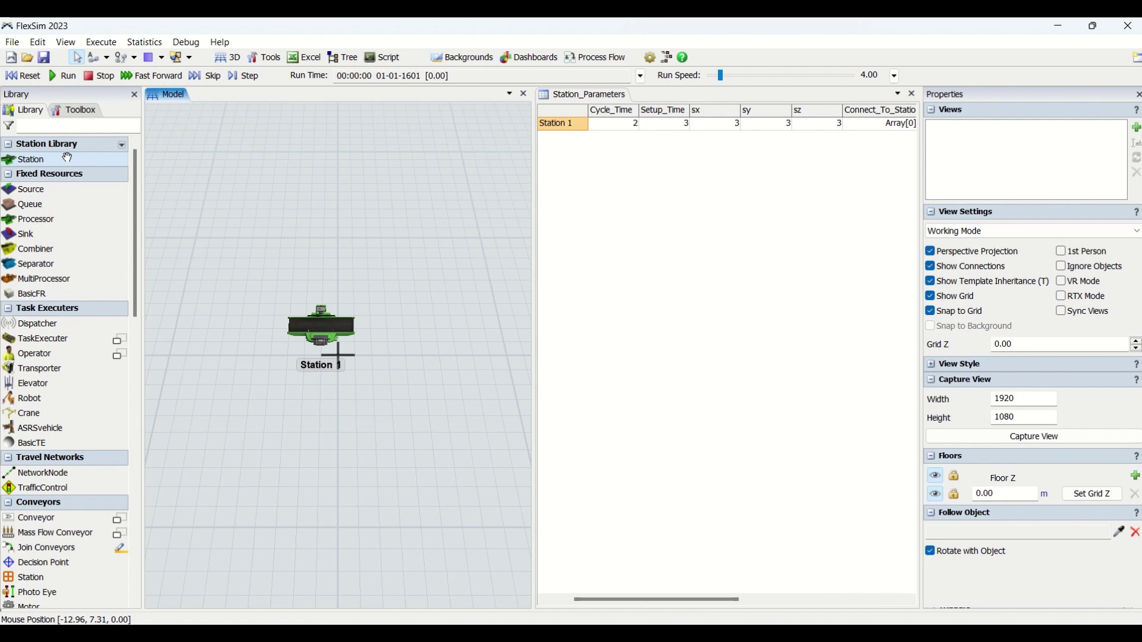
- Place two processors below Station 1 and rename them S1 and S2
left_click_drag(57, 221, 248, 416)
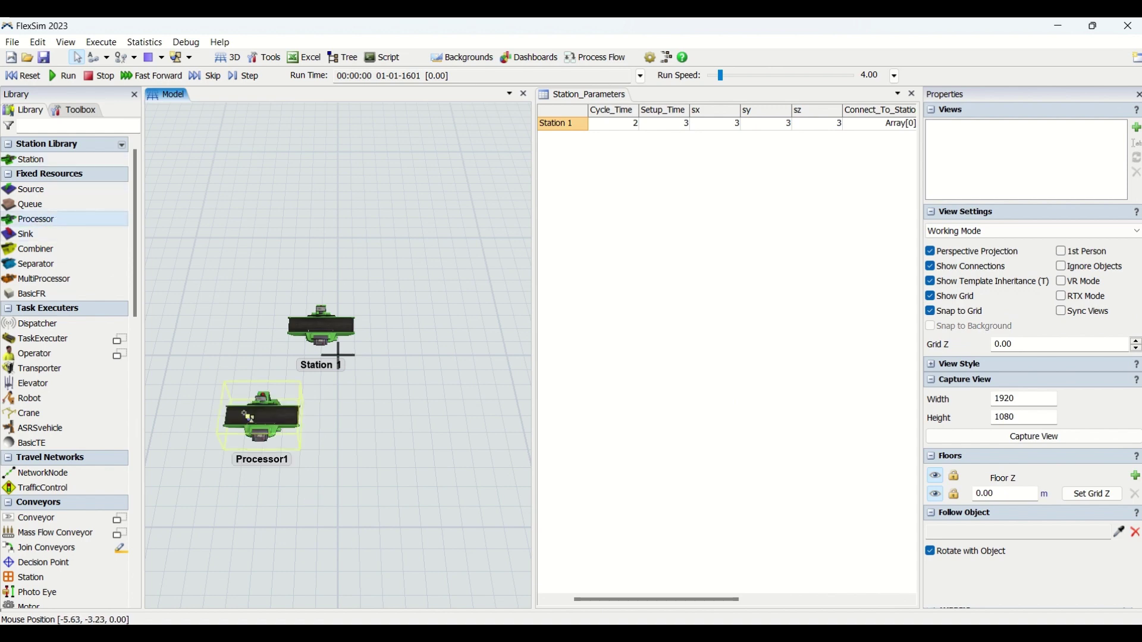
left_click(419, 412)
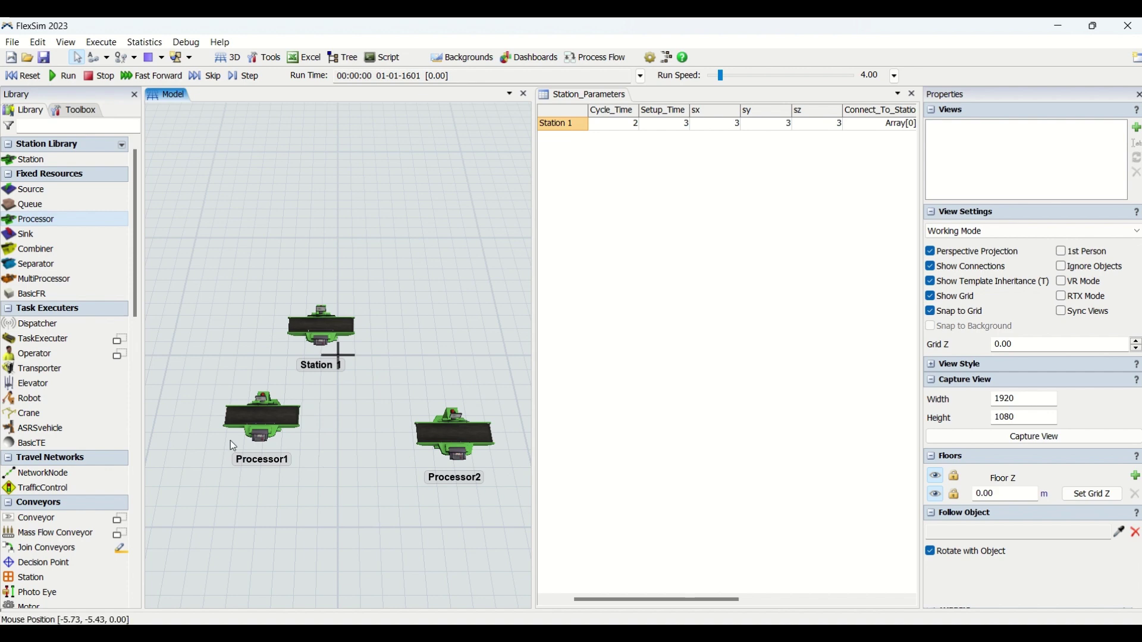
left_click(256, 422)
left_click(947, 110)
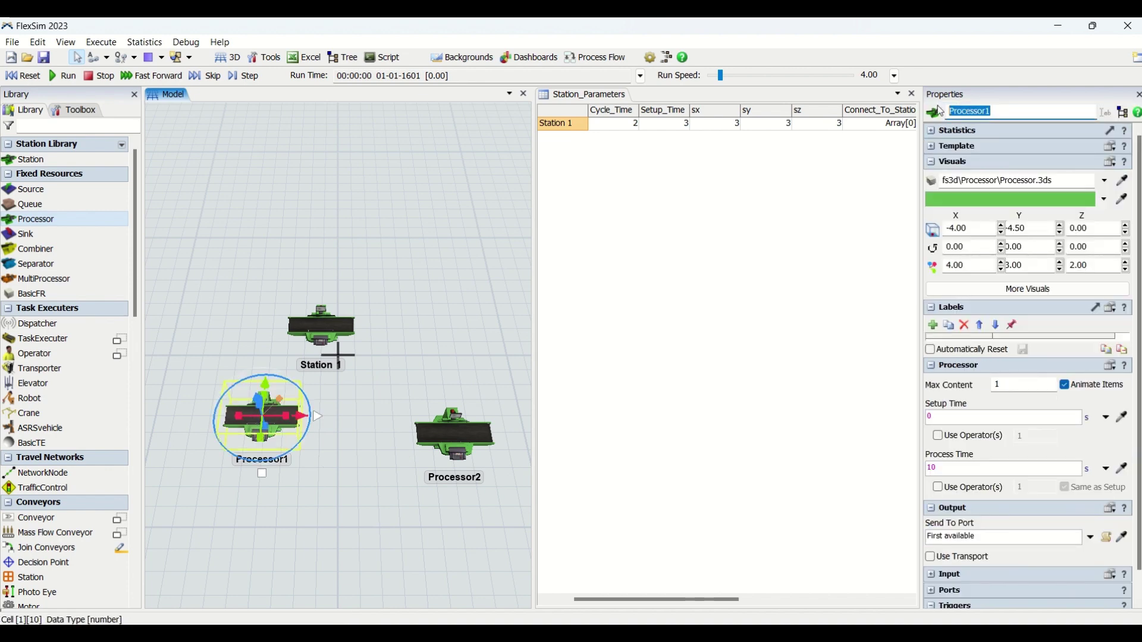
type("S1")
left_click(434, 445)
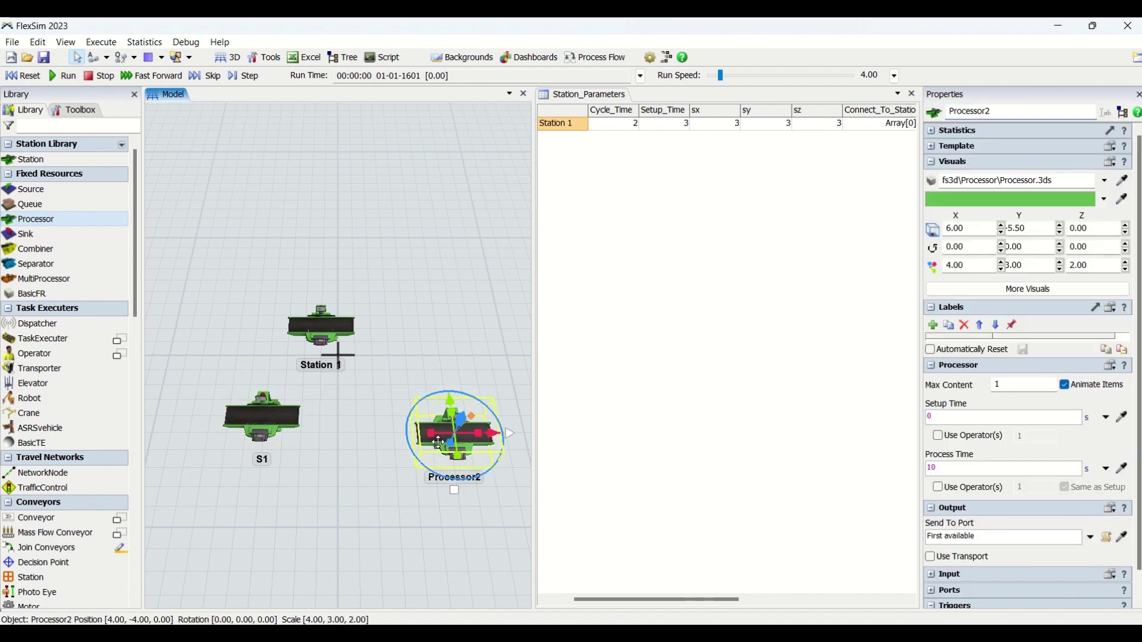
left_click(1020, 110)
type("S2")
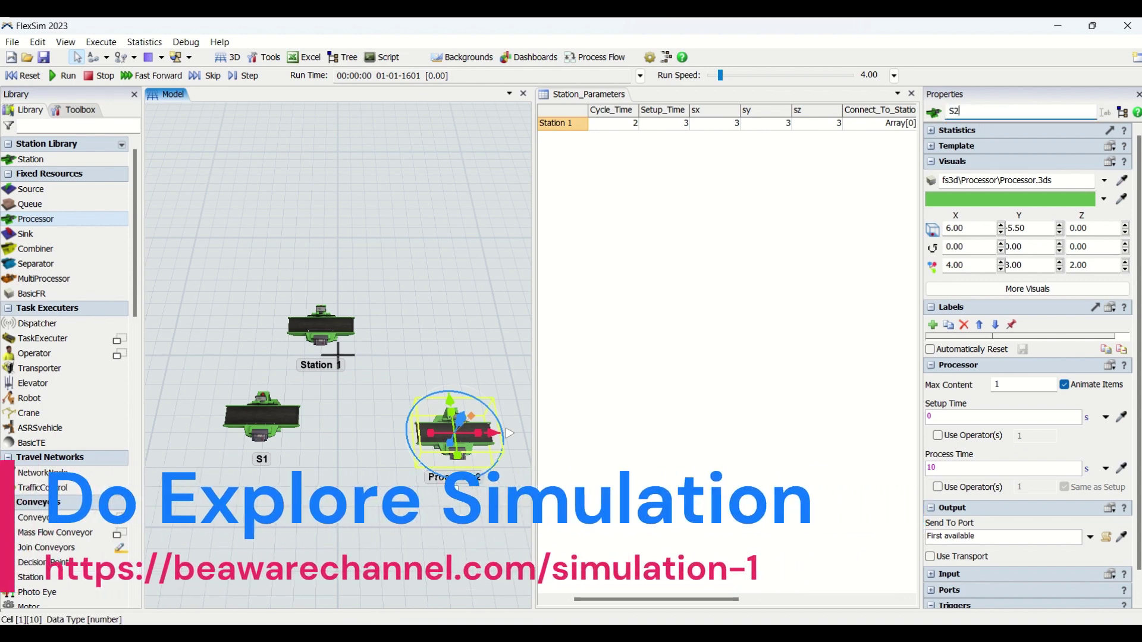
left_click(333, 435)
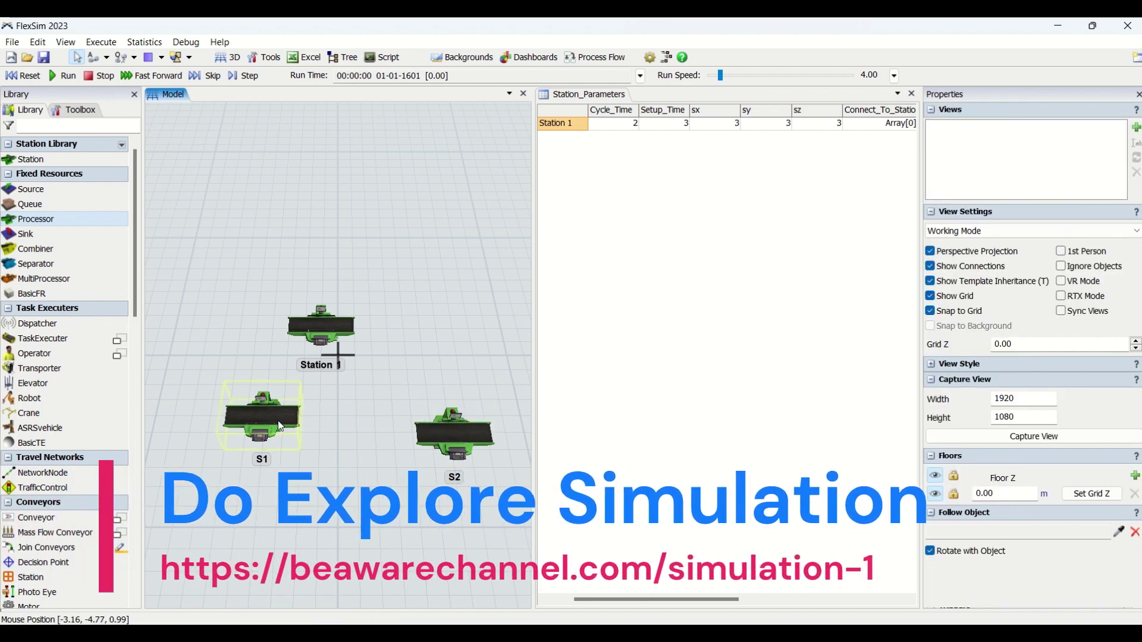
- Open Station 1's Connect_To_Station array and give it two rows
left_click_drag(714, 598, 738, 598)
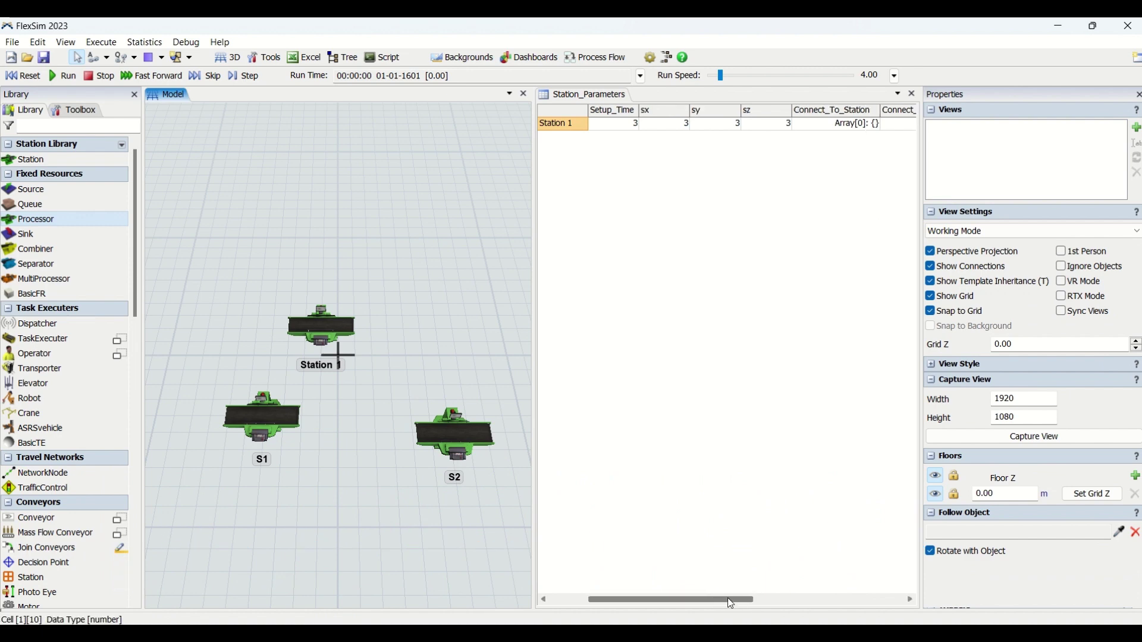
left_click(857, 124)
double_click(857, 125)
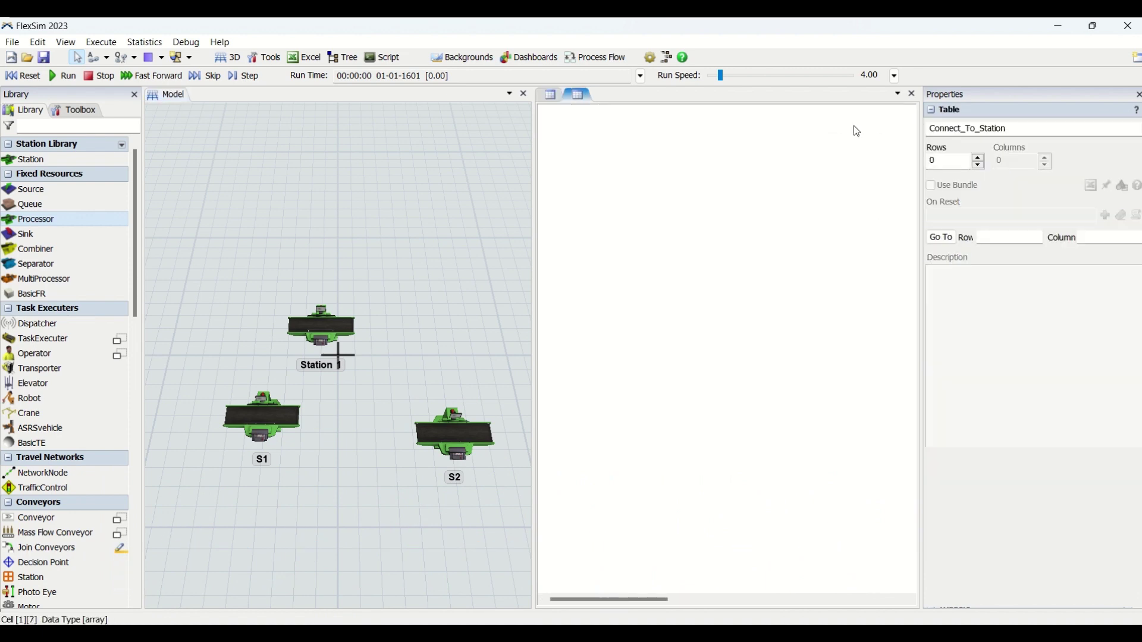
key("Escape")
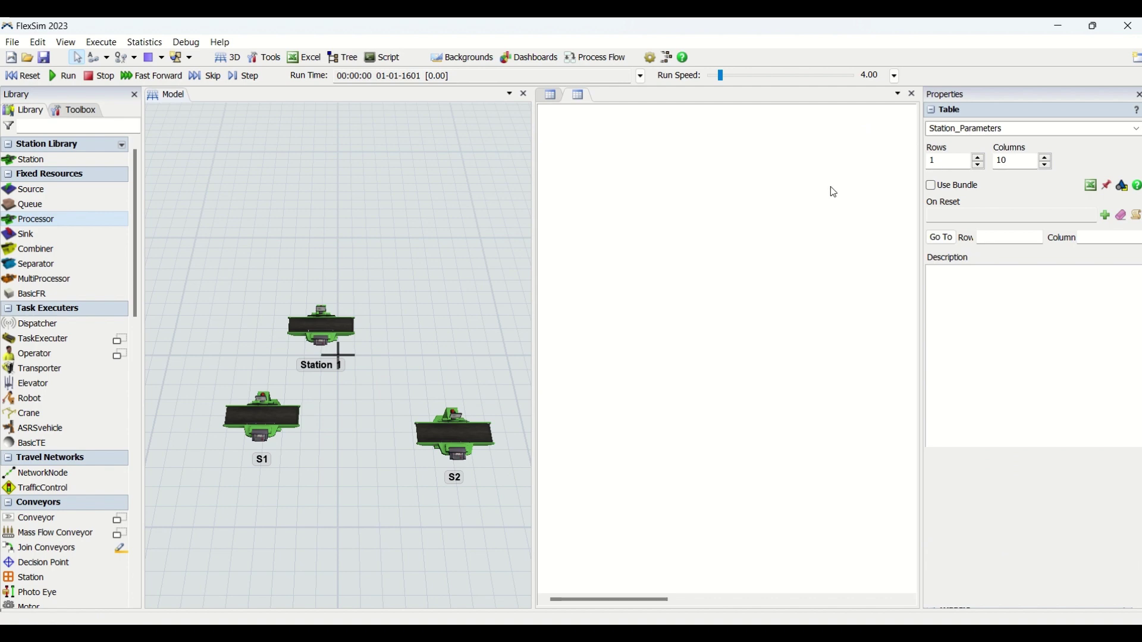
left_click(952, 160)
left_click(751, 286)
left_click(562, 96)
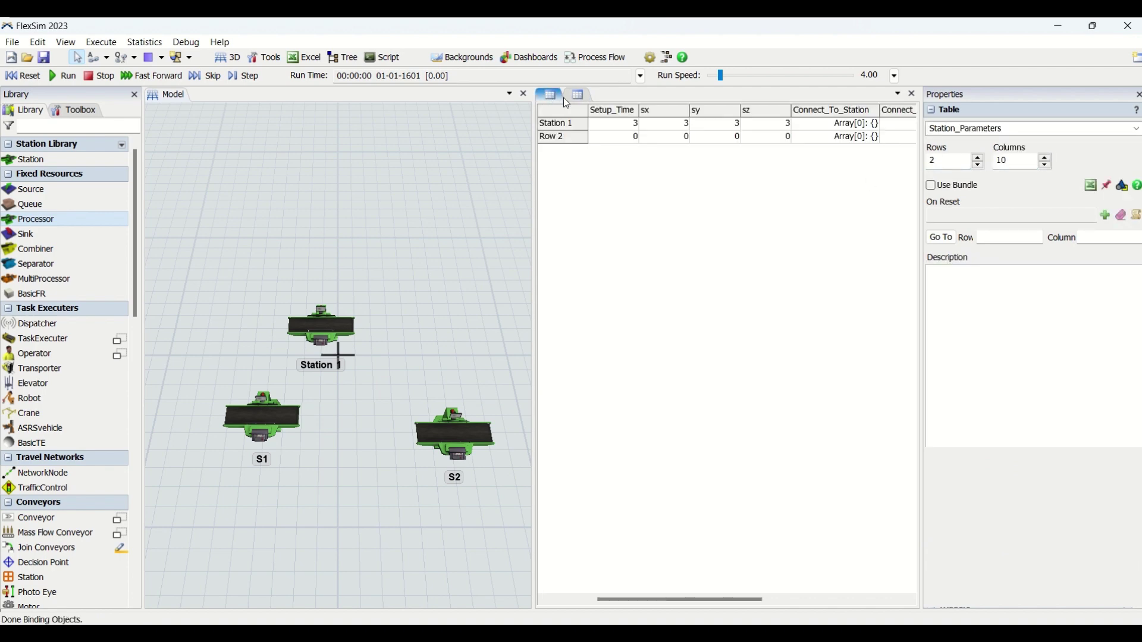
left_click(572, 95)
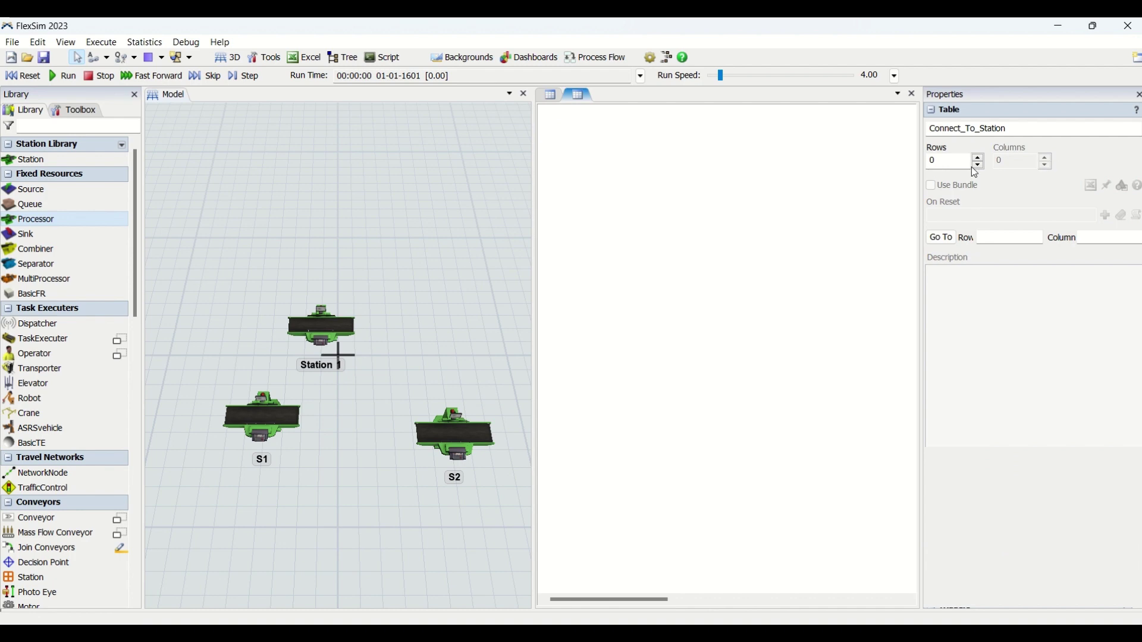
left_click(956, 159)
key("Return")
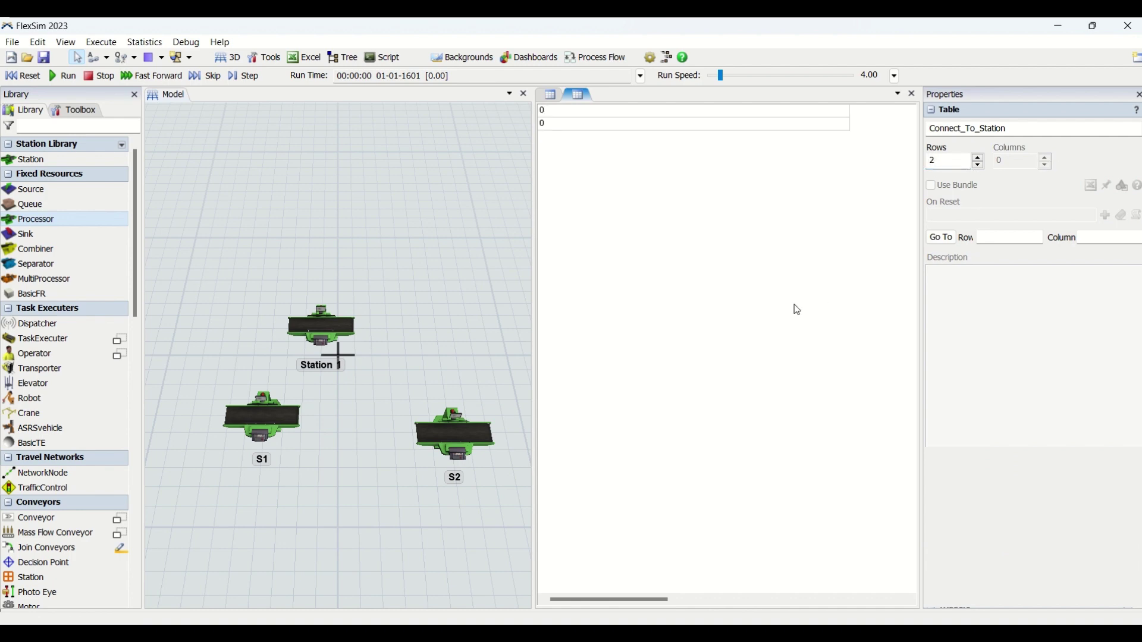
- Enter /S1 and /S2 as the array entries, then return to Station_Parameters
double_click(587, 110)
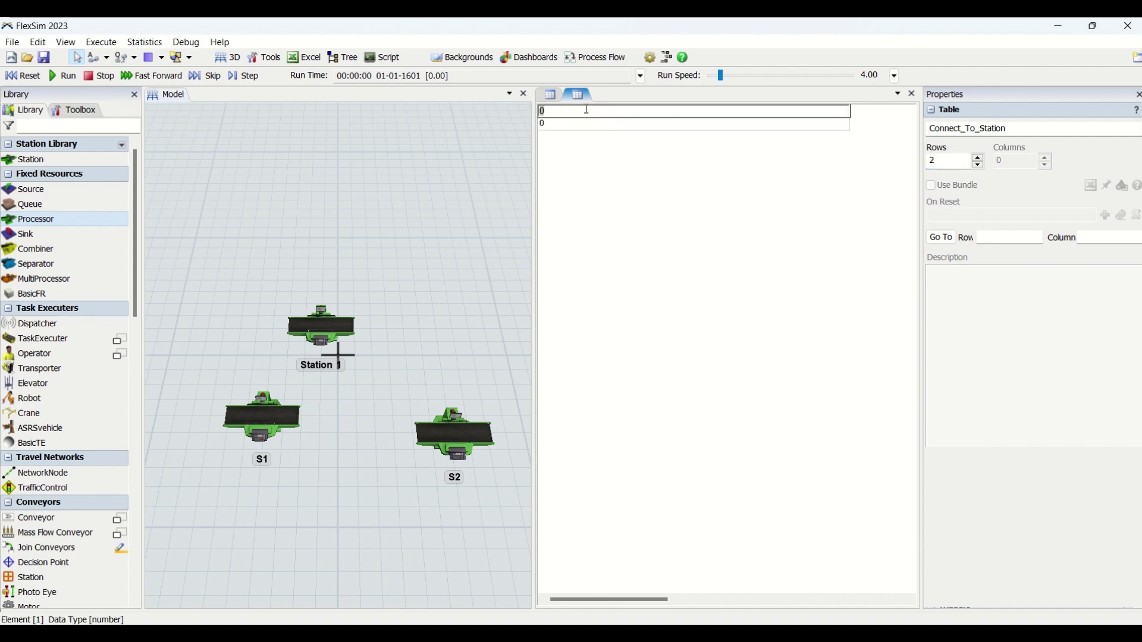
left_click(620, 125)
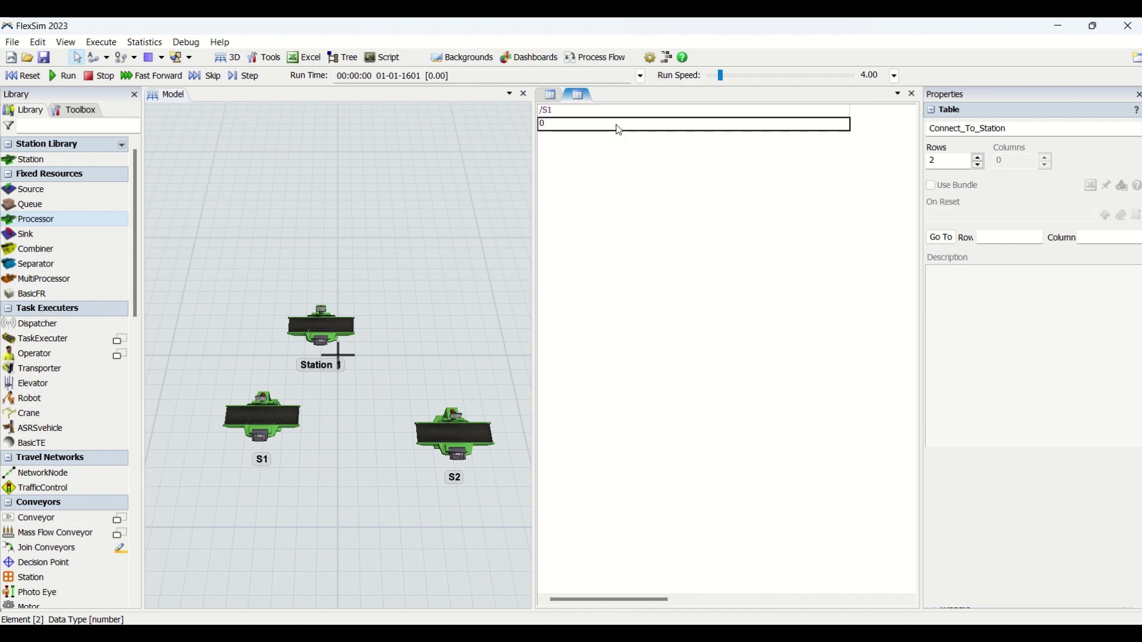
type("S")
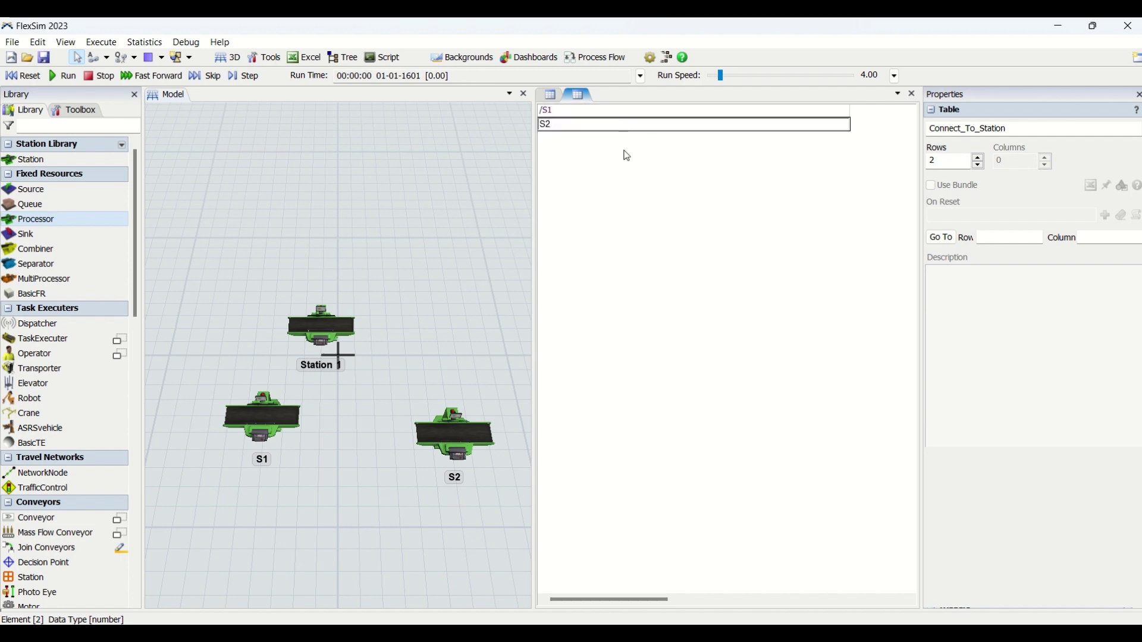
type("2")
left_click(627, 156)
left_click(551, 113)
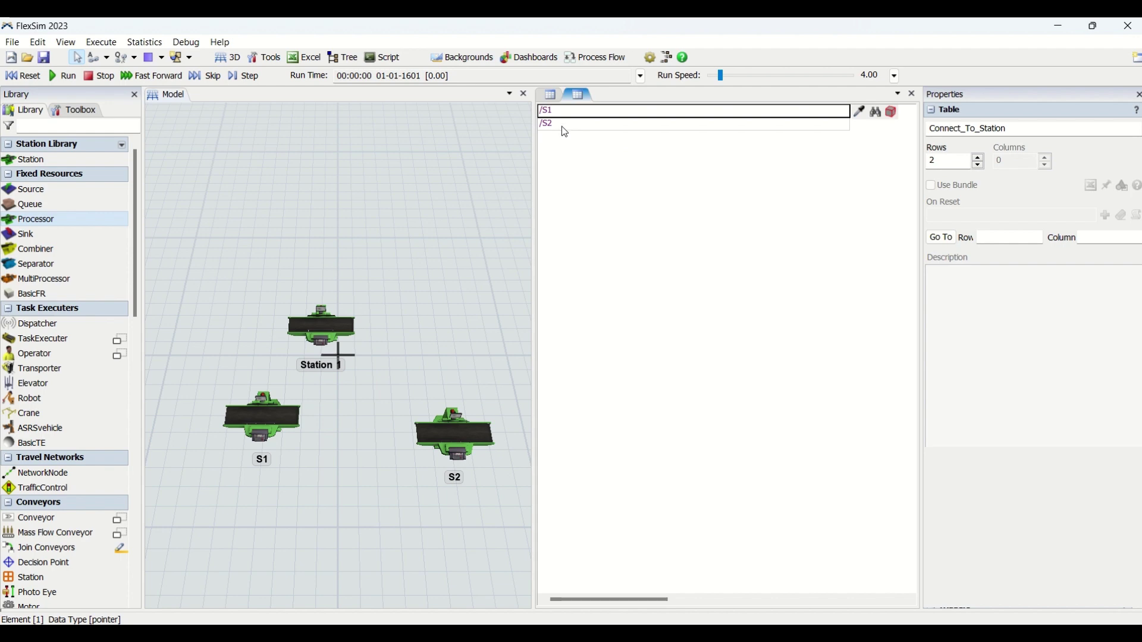
left_click(561, 126)
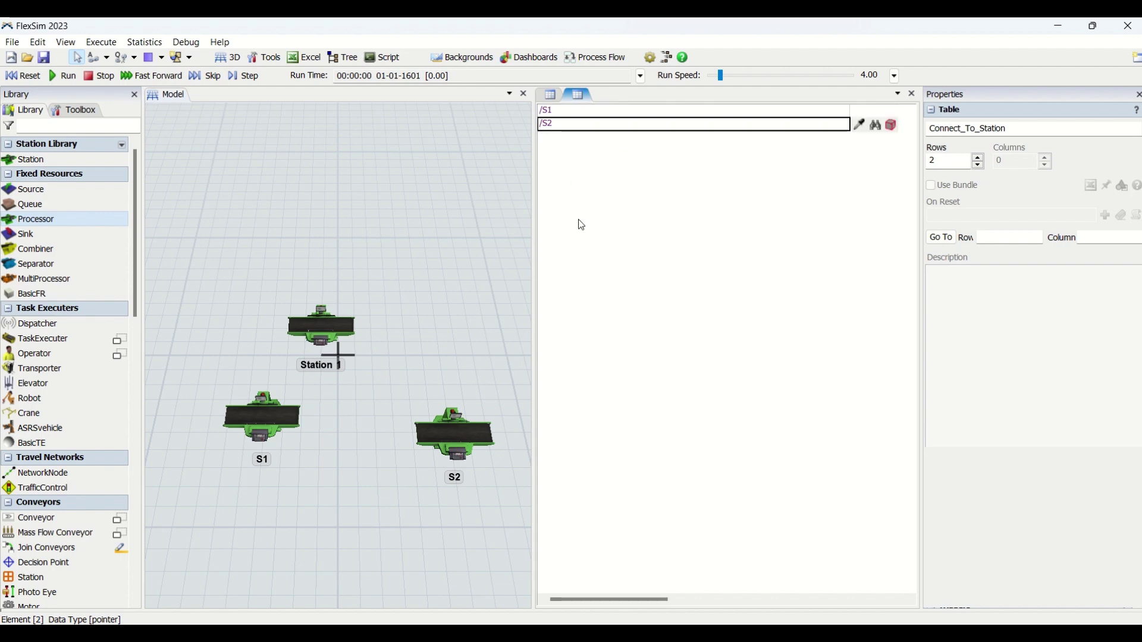
left_click(551, 96)
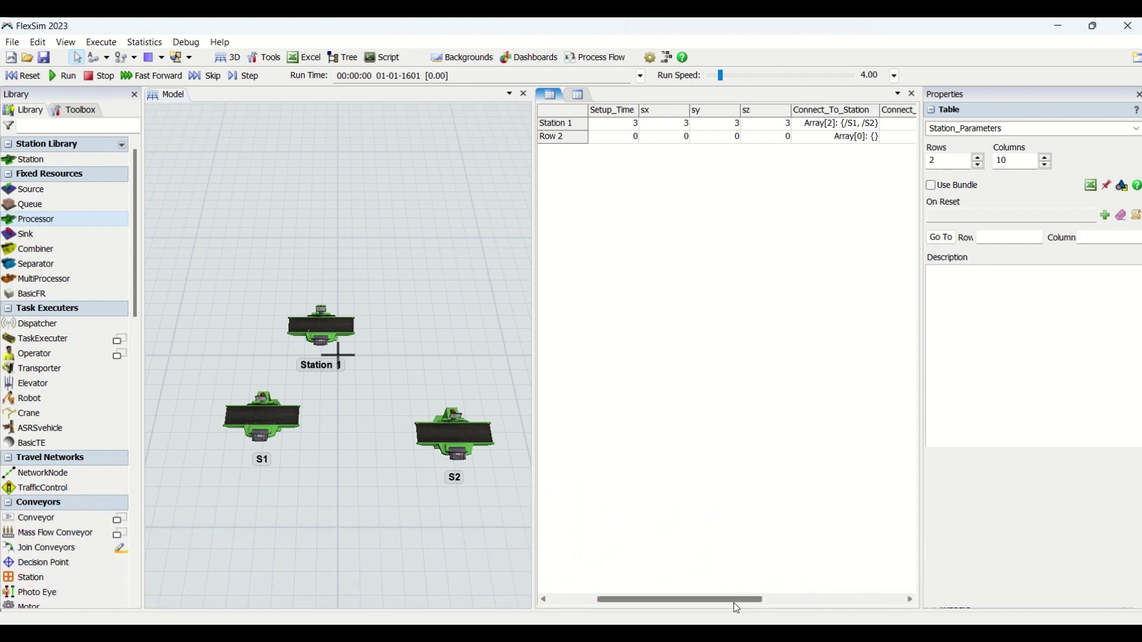
- Cut the Station_Parameters table down to a single row
left_click_drag(736, 604, 854, 605)
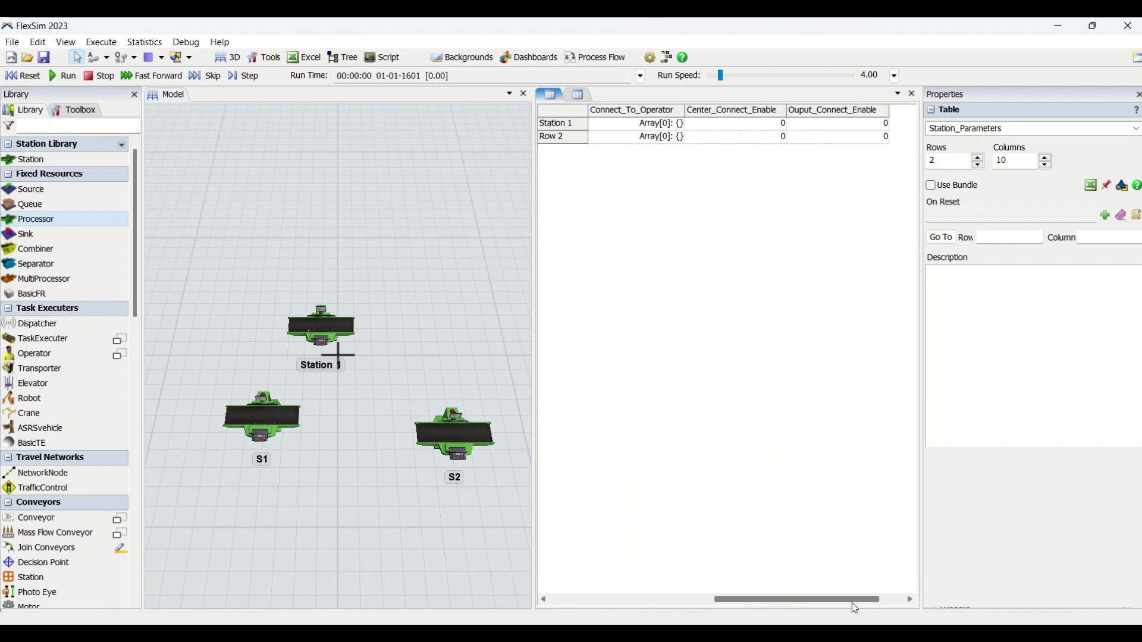
left_click(853, 126)
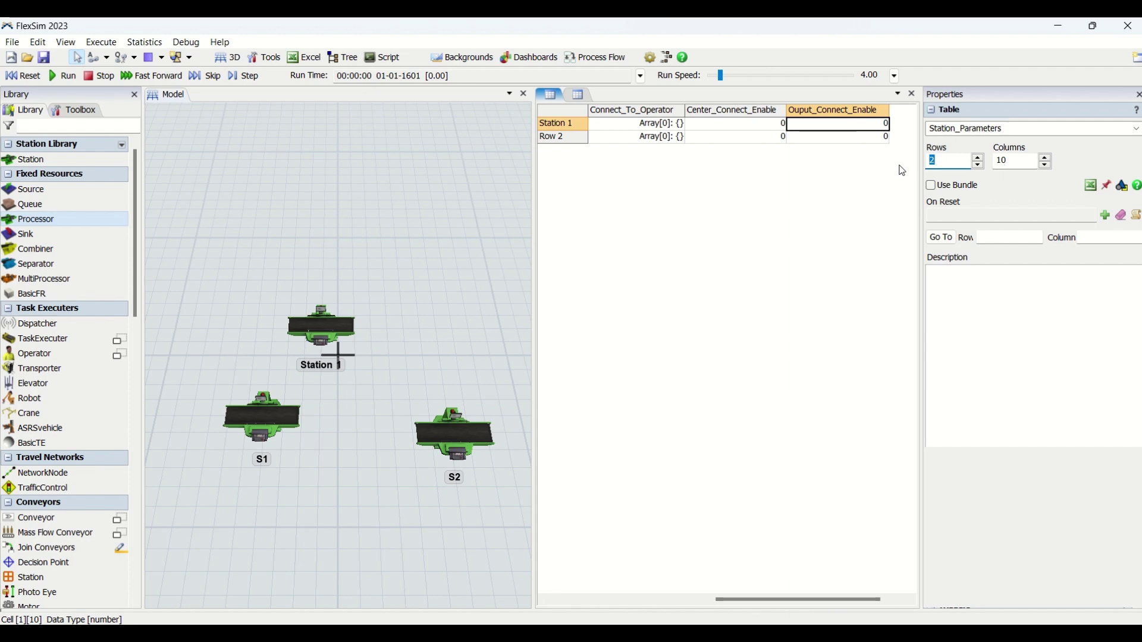
type("1")
key("Return")
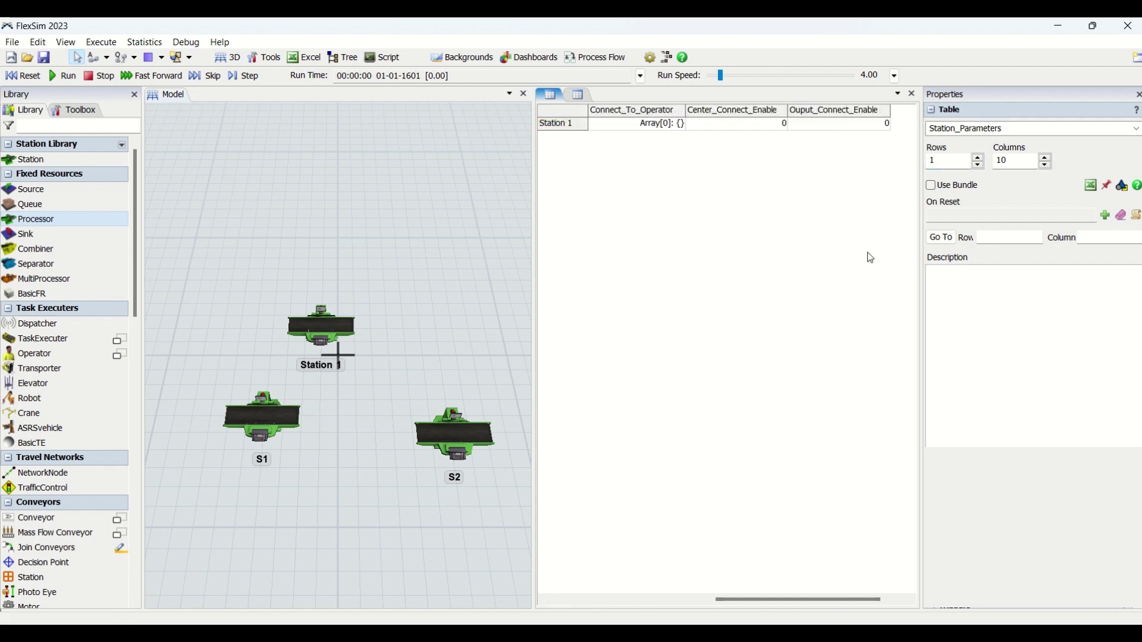
- Set Station 1's Ouput_Connect_Enable to 1 and reset the model to rebuild connections
left_click(855, 132)
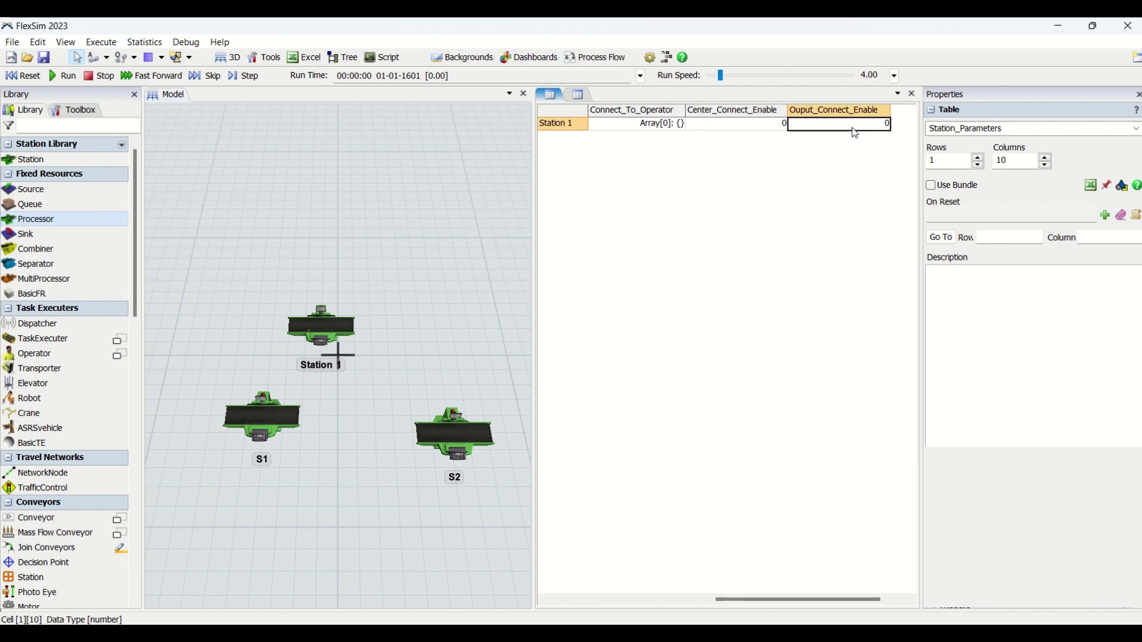
type("1")
left_click(842, 246)
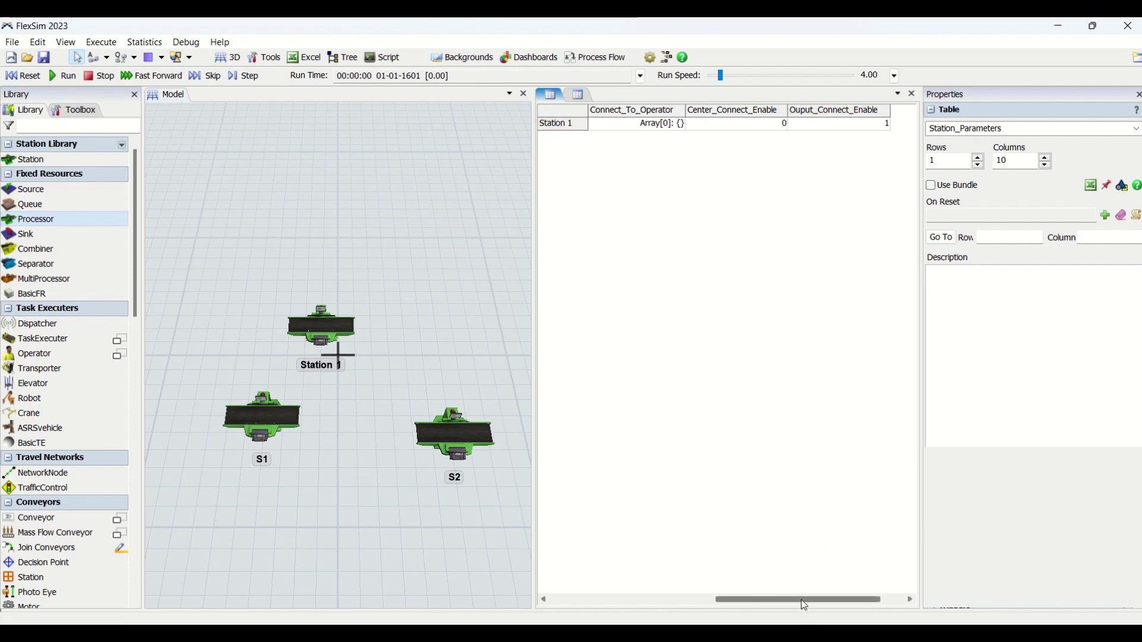
left_click_drag(802, 600, 711, 603)
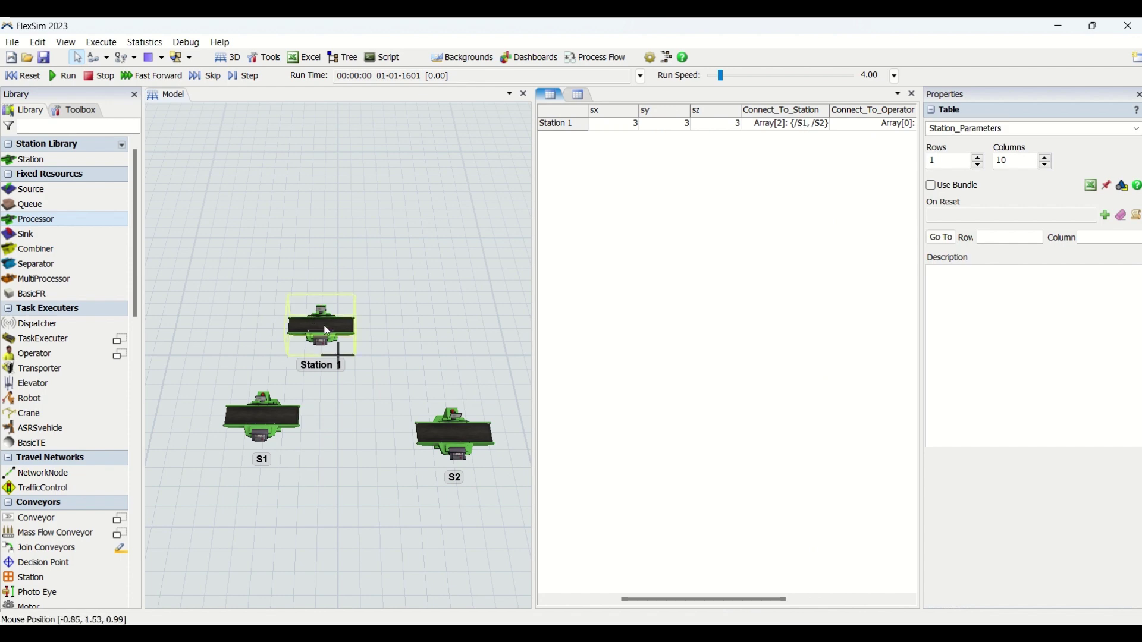
left_click_drag(694, 602, 607, 603)
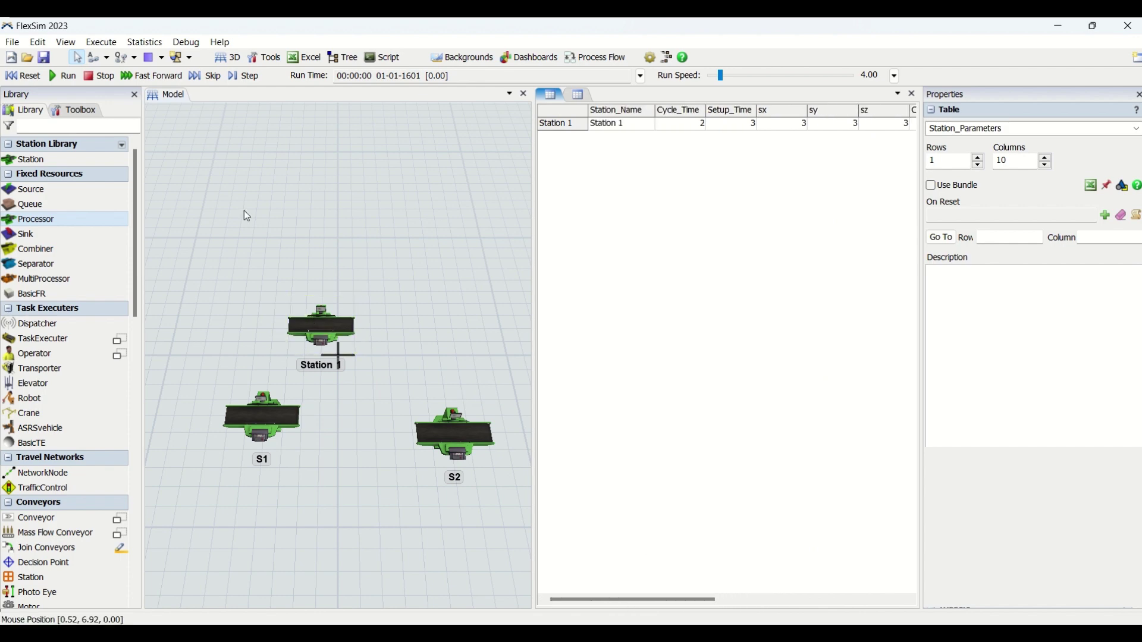
left_click(30, 80)
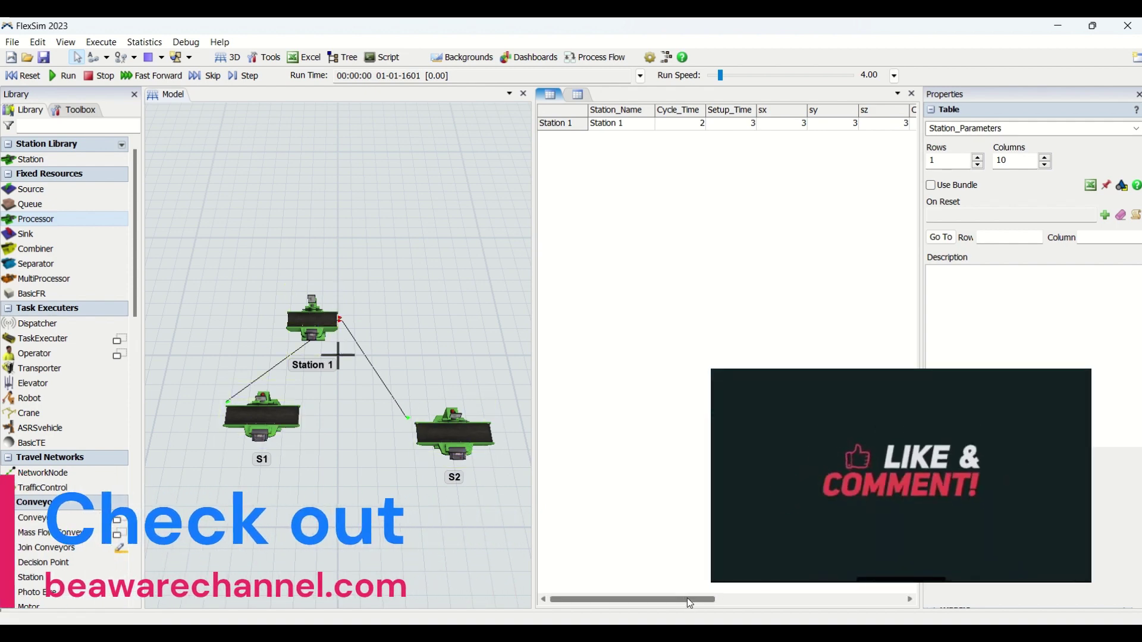
- Set Station 1's Ouput_Connect_Enable back to 0
left_click_drag(687, 598, 857, 600)
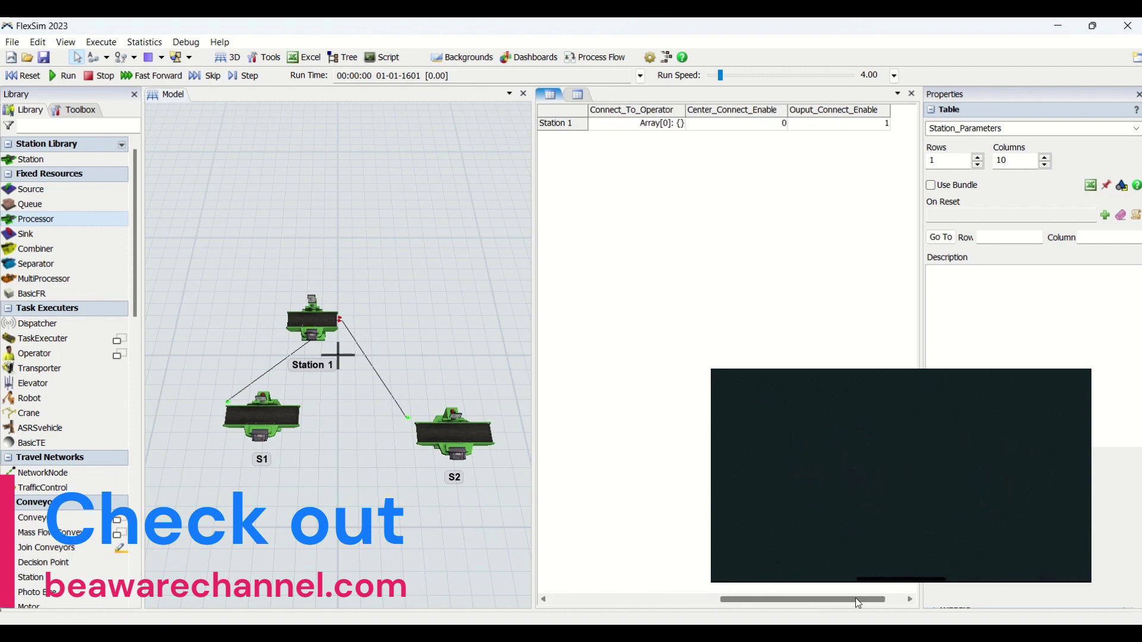
left_click(870, 128)
type("0")
left_click(823, 315)
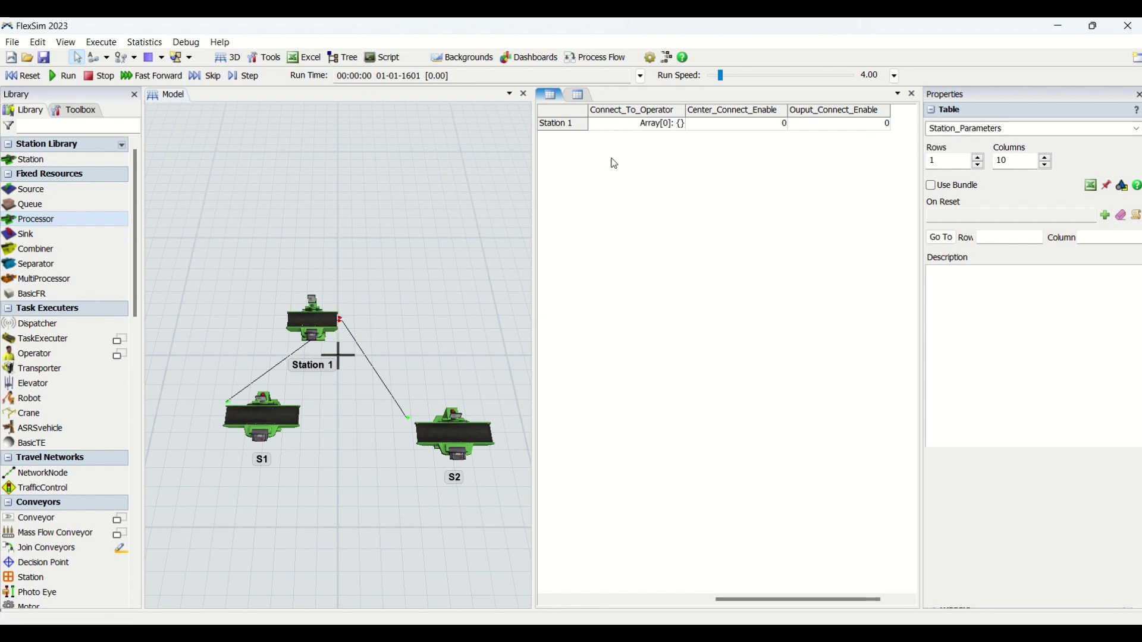
- Place an Operator above and right of Station 1 and rename it OP1
left_click(630, 129)
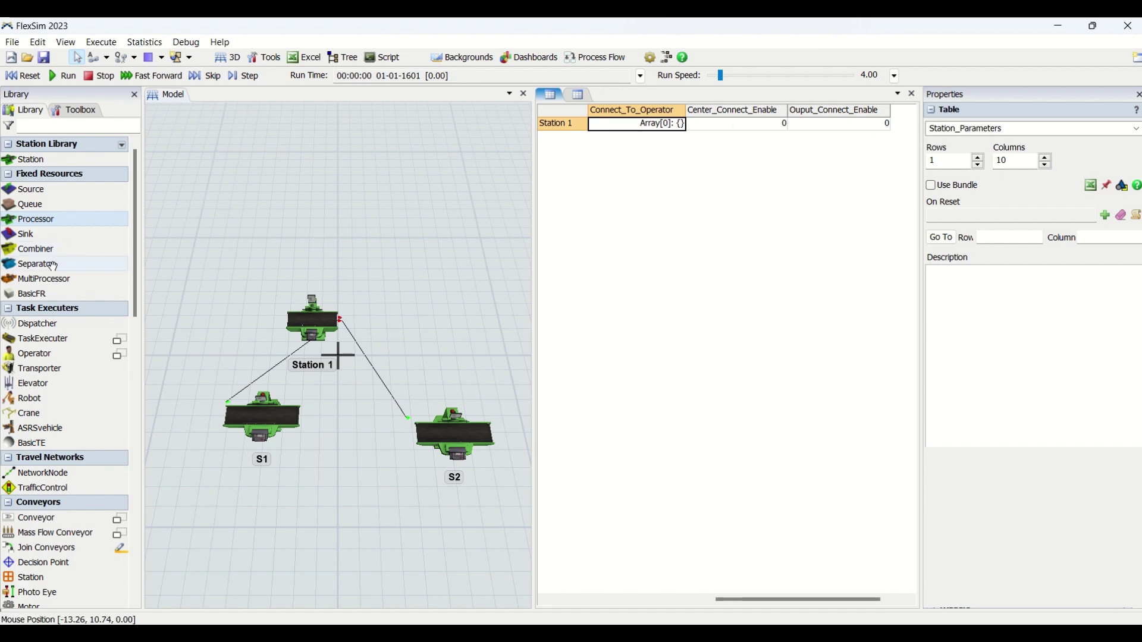
left_click(203, 265)
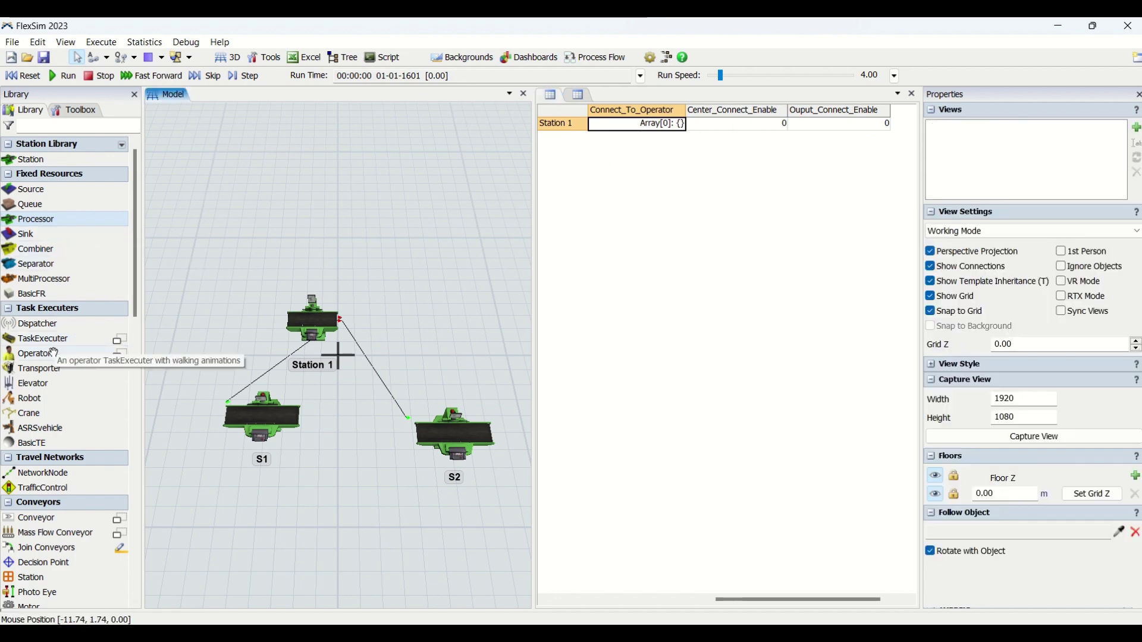
left_click_drag(54, 352, 428, 271)
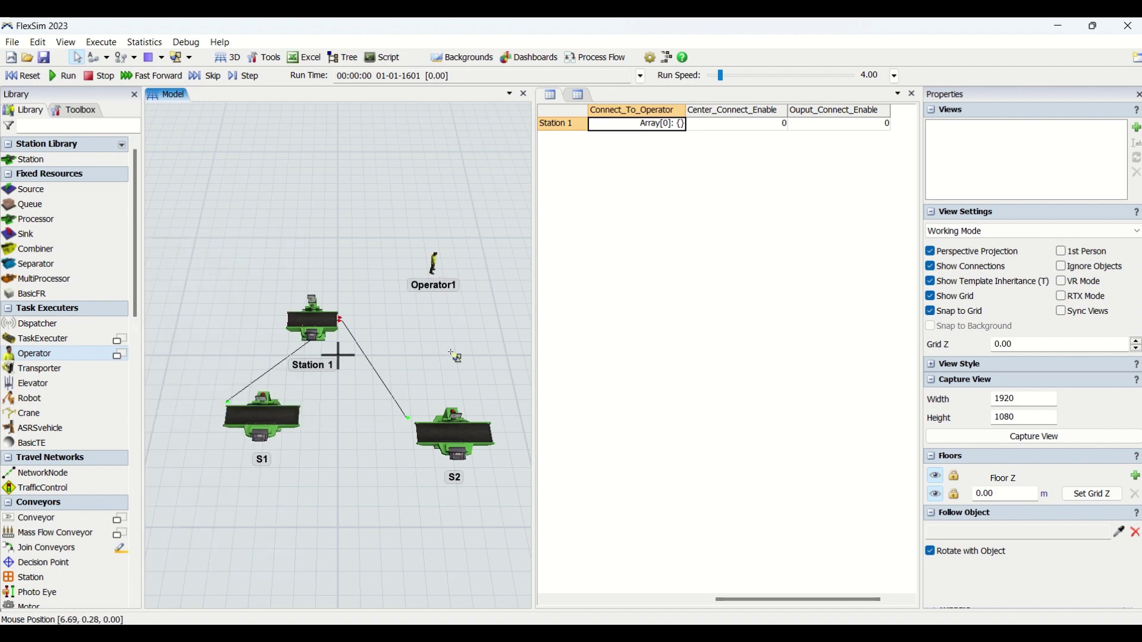
scroll(426, 246, "up", 3)
left_click(413, 321)
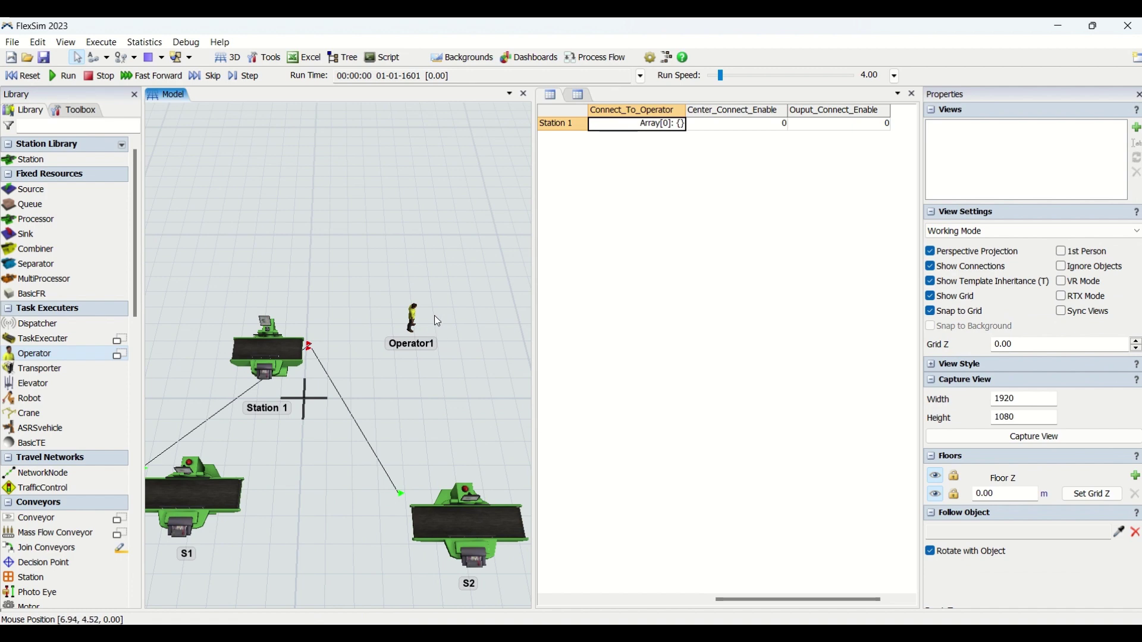
left_click(412, 322)
double_click(1023, 112)
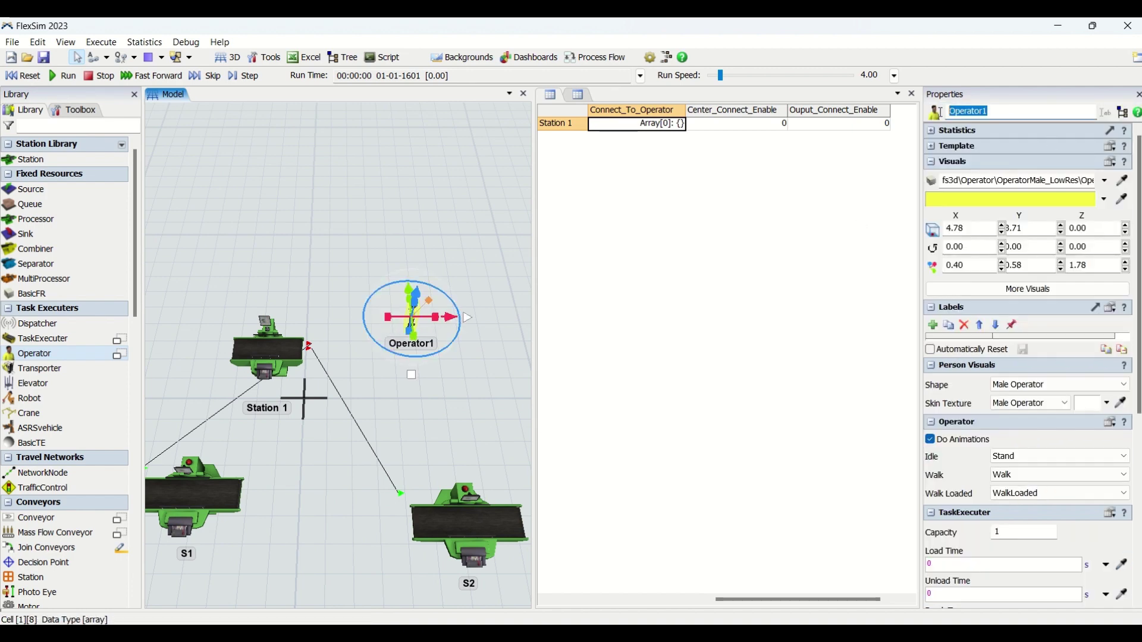
type("OP1")
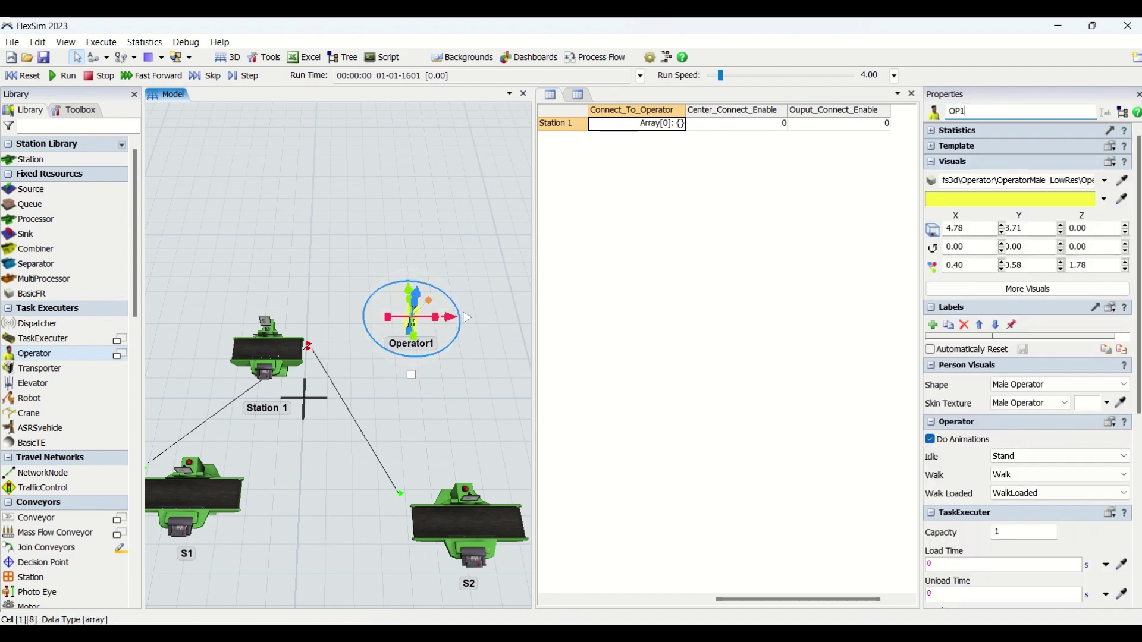
left_click(735, 272)
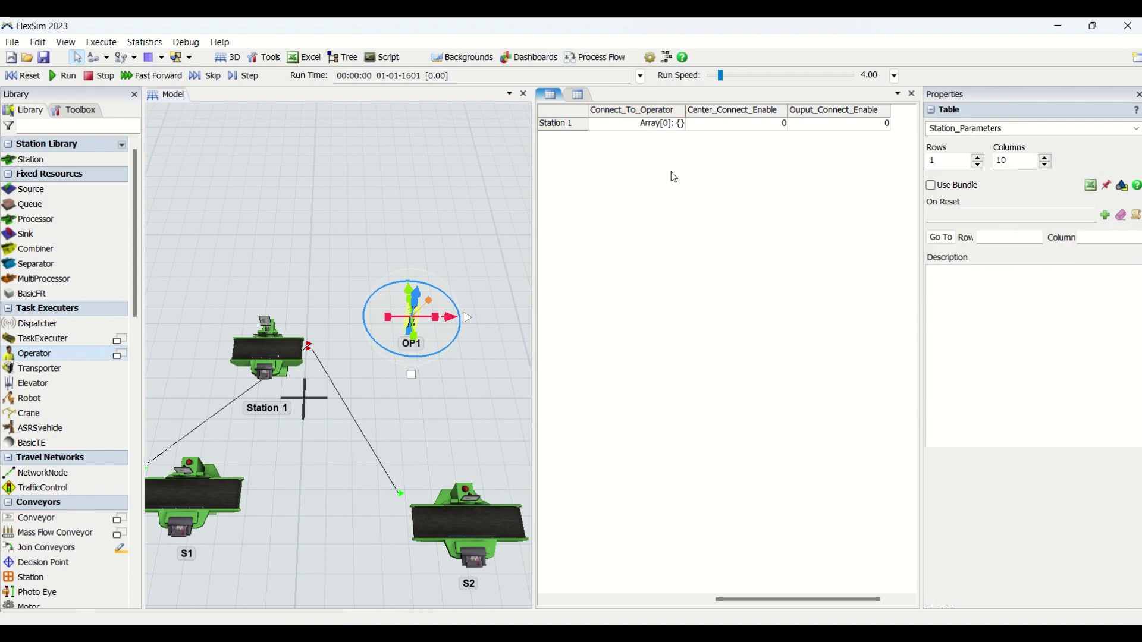
- Give Station 1's Connect_To_Operator array one entry pointing to OP1
double_click(659, 125)
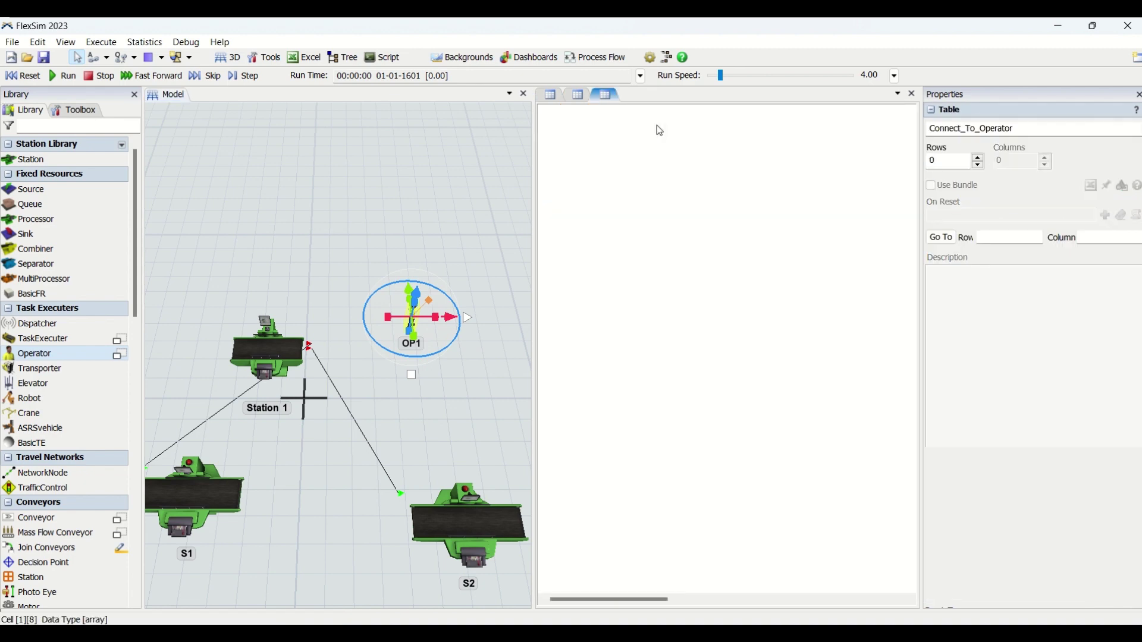
left_click(941, 162)
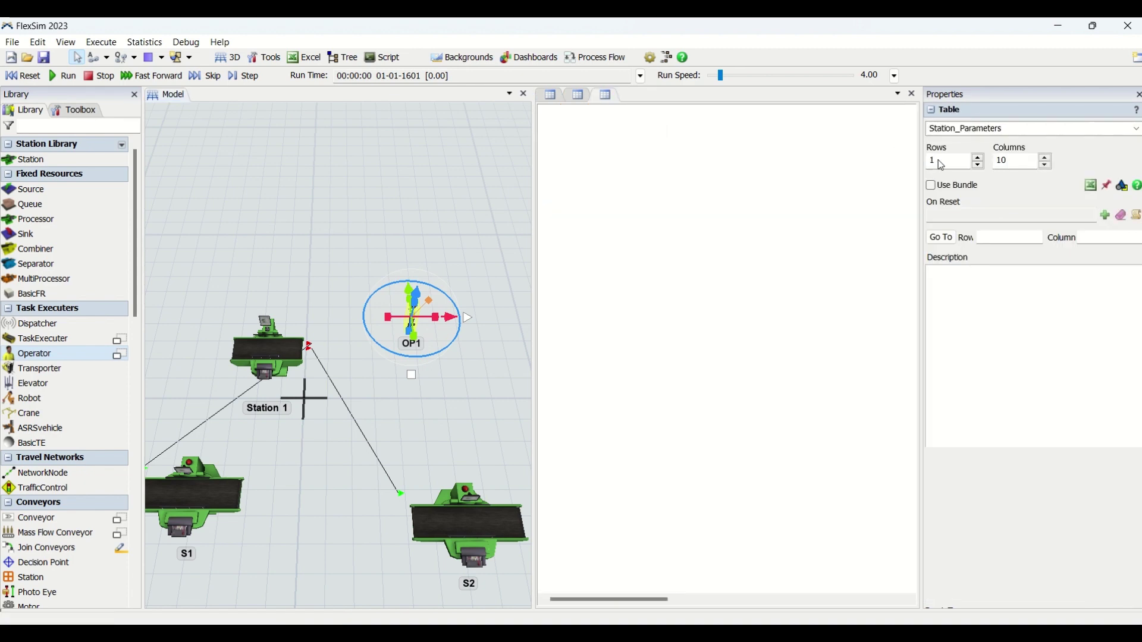
left_click(549, 95)
left_click(578, 95)
left_click(606, 95)
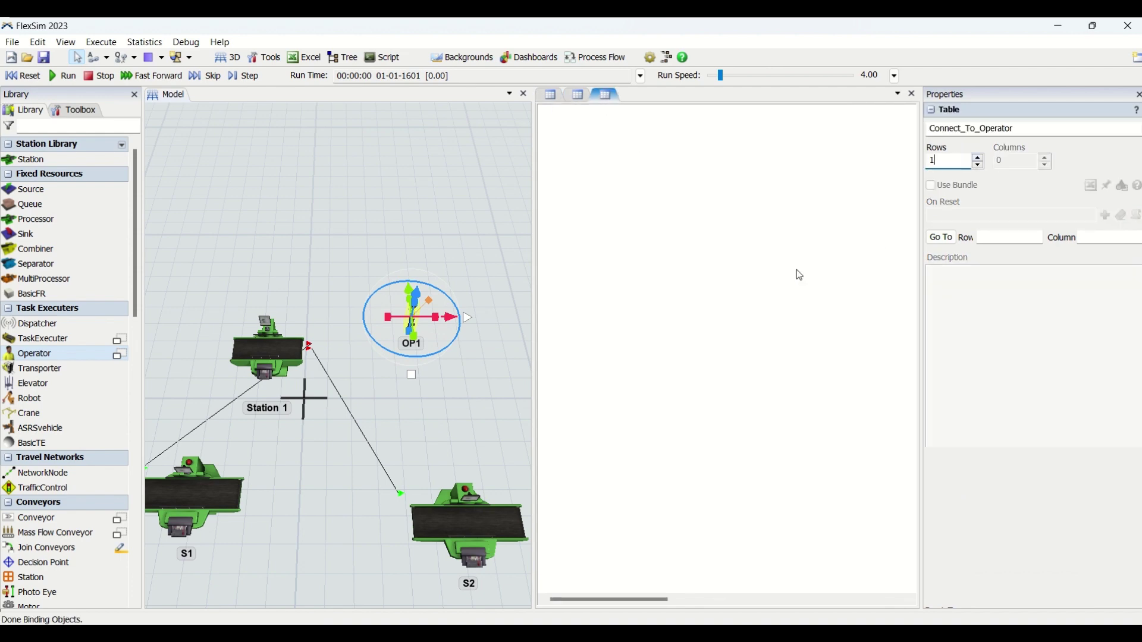
key("Return")
left_click(552, 113)
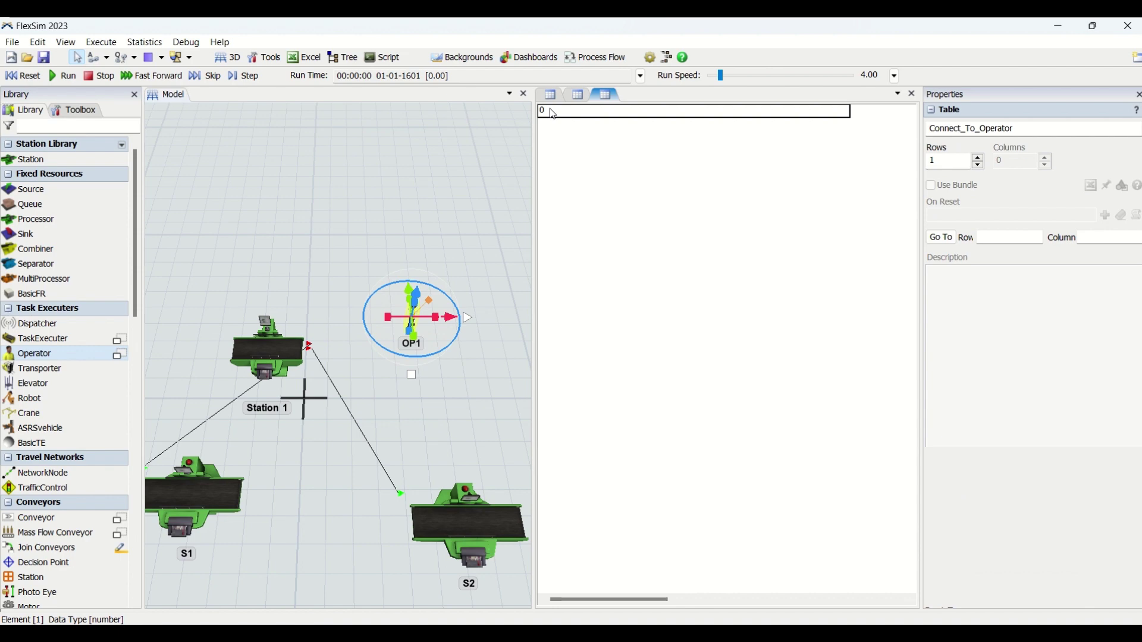
type("OP1")
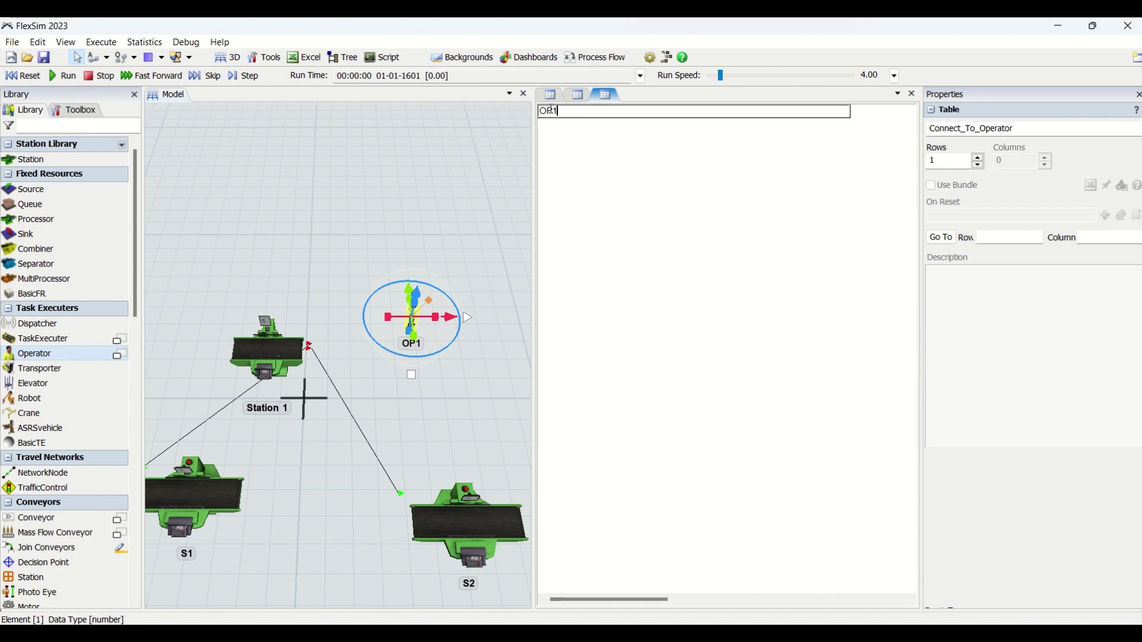
key("Return")
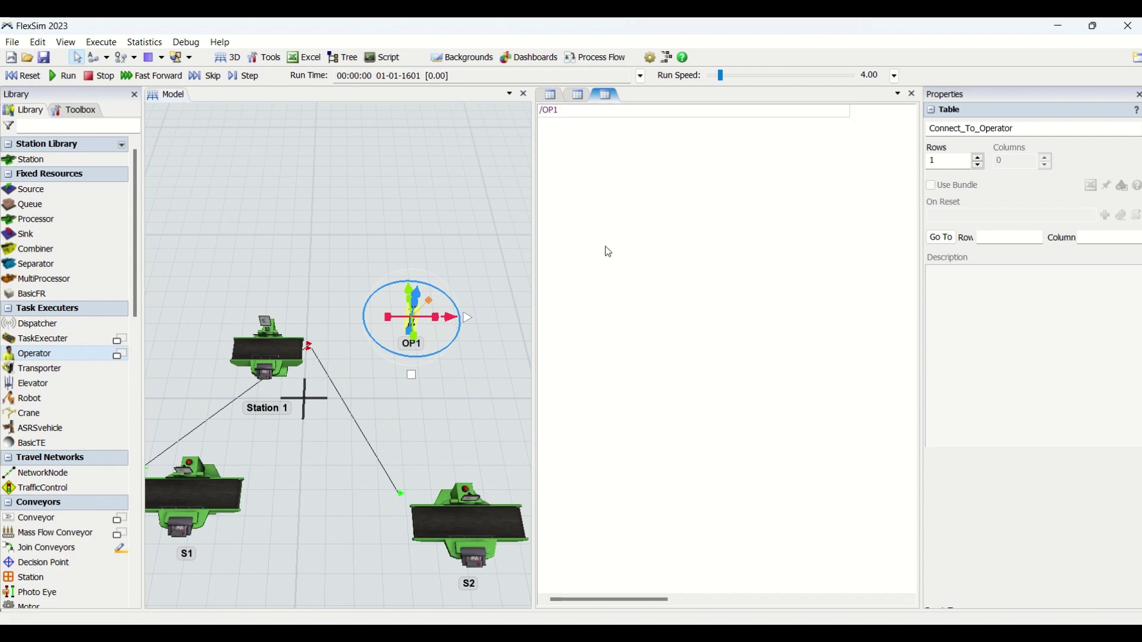
left_click(555, 97)
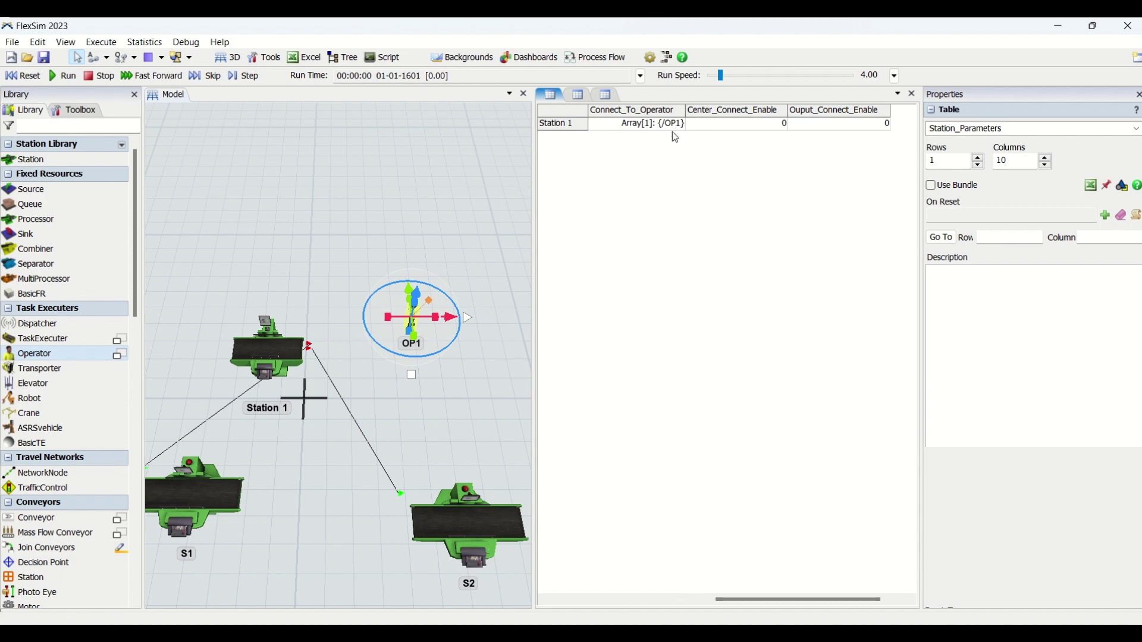
- Set Center_Connect_Enable to 1, then change it to 0 and scroll the table left
left_click(723, 126)
type("1")
key("Return")
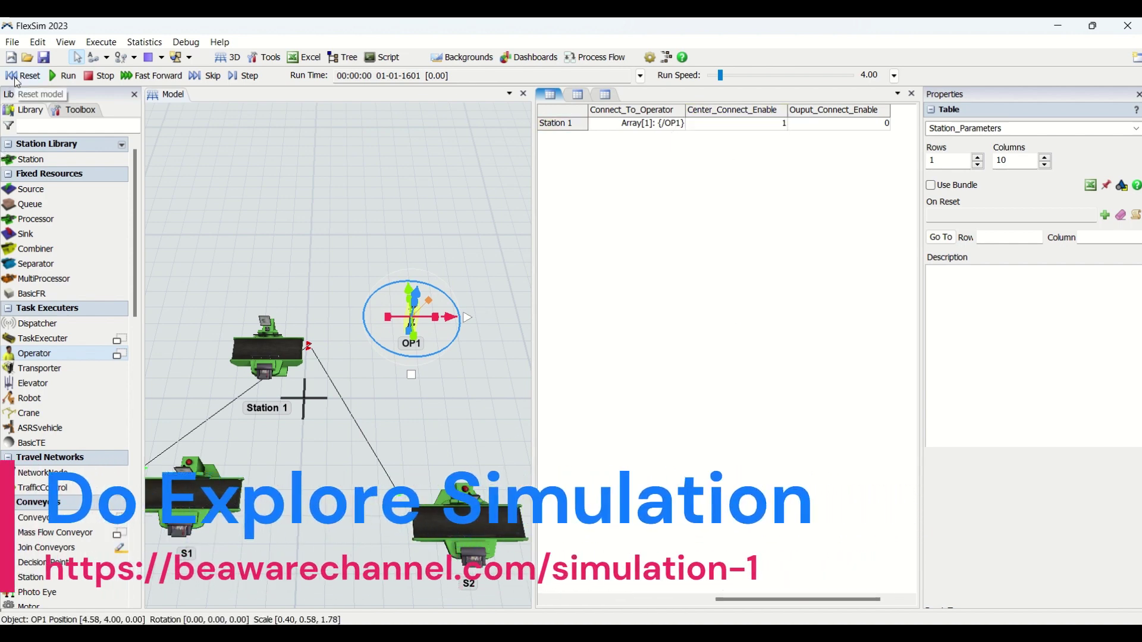
left_click(420, 262)
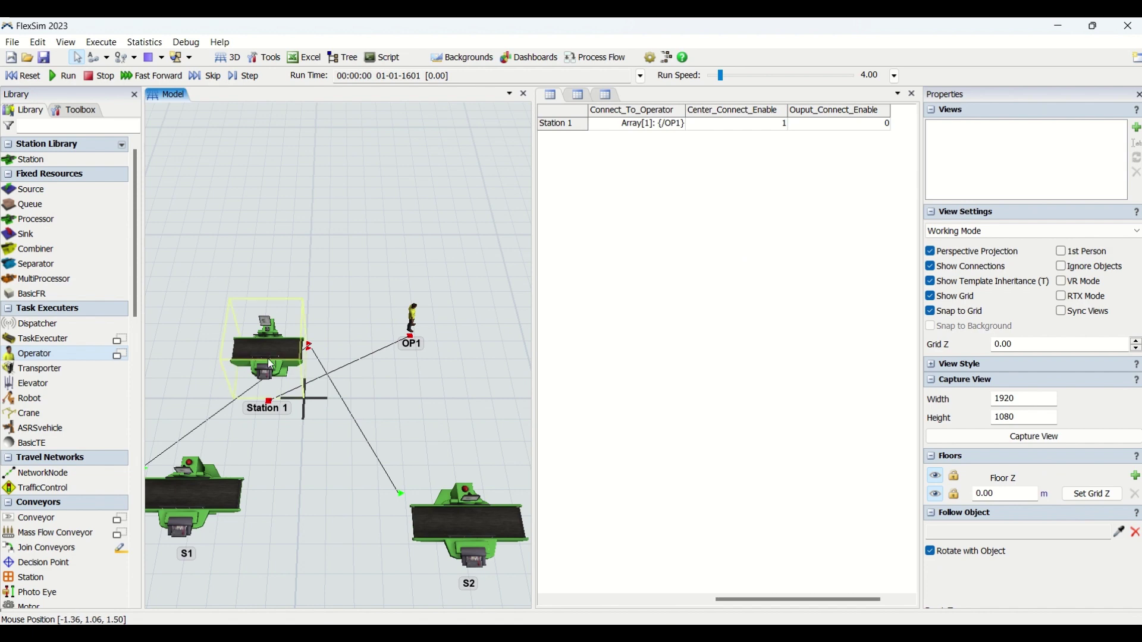
double_click(742, 123)
type("0")
left_click(720, 311)
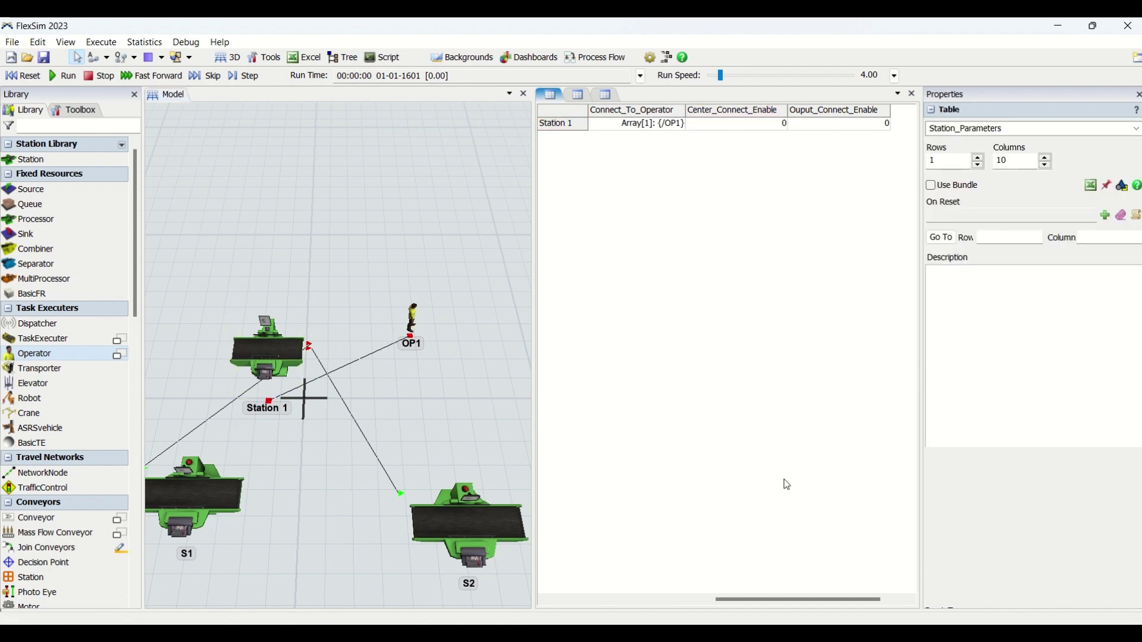
left_click_drag(765, 600, 599, 600)
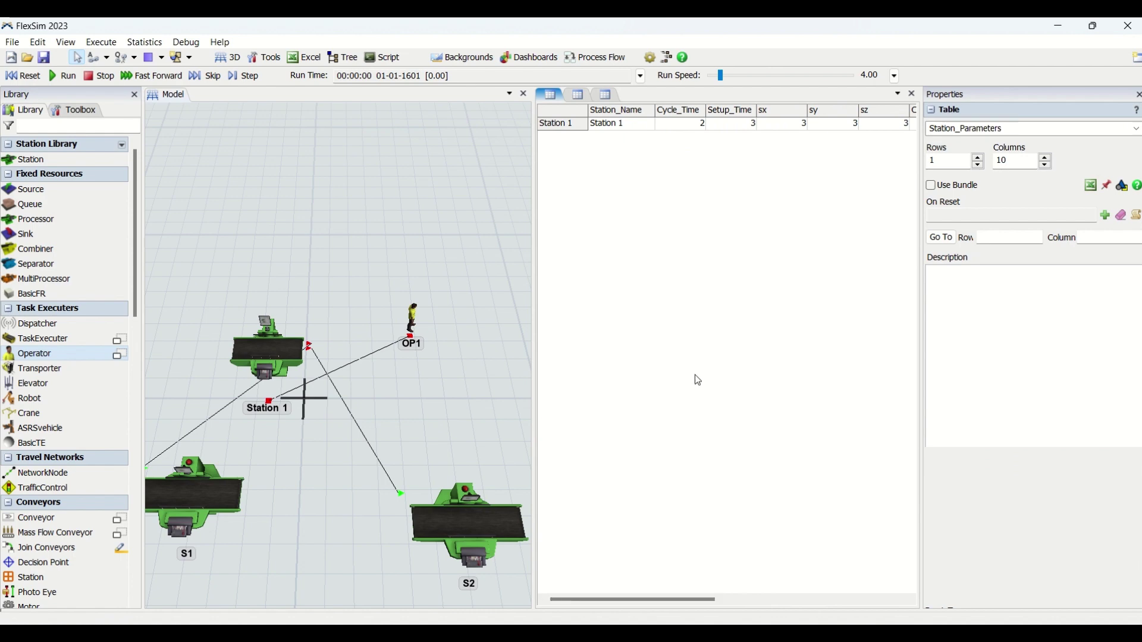
- Rename Station 1 to Genset in the Station_Name cell and reset the model
left_click(375, 251)
scroll(361, 234, "down", 2)
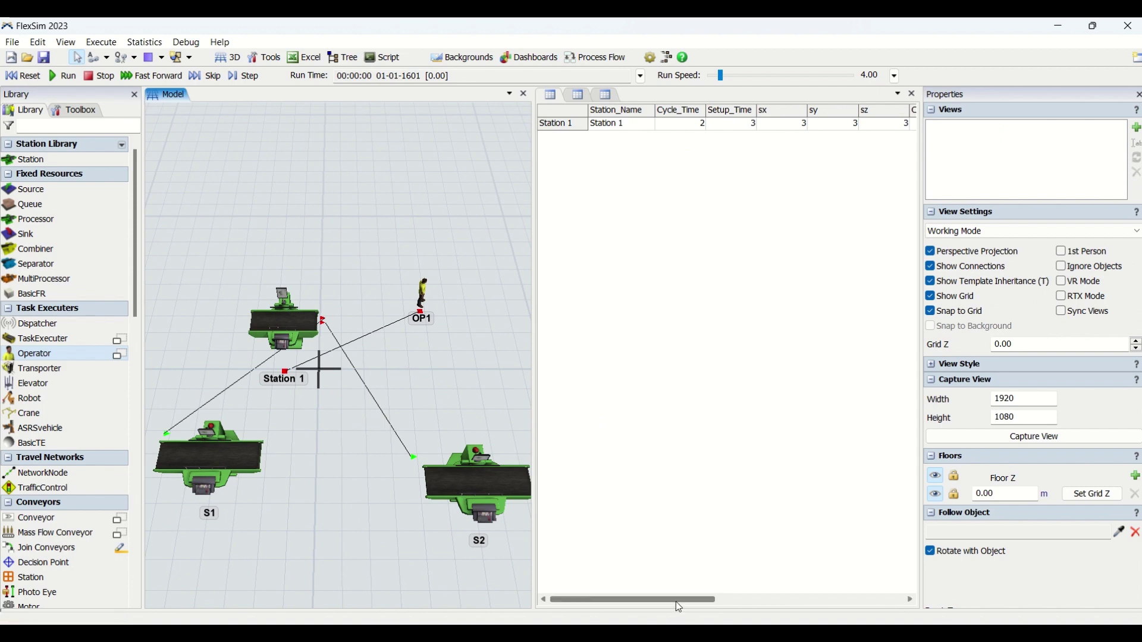
left_click_drag(676, 601, 641, 602)
left_click(628, 128)
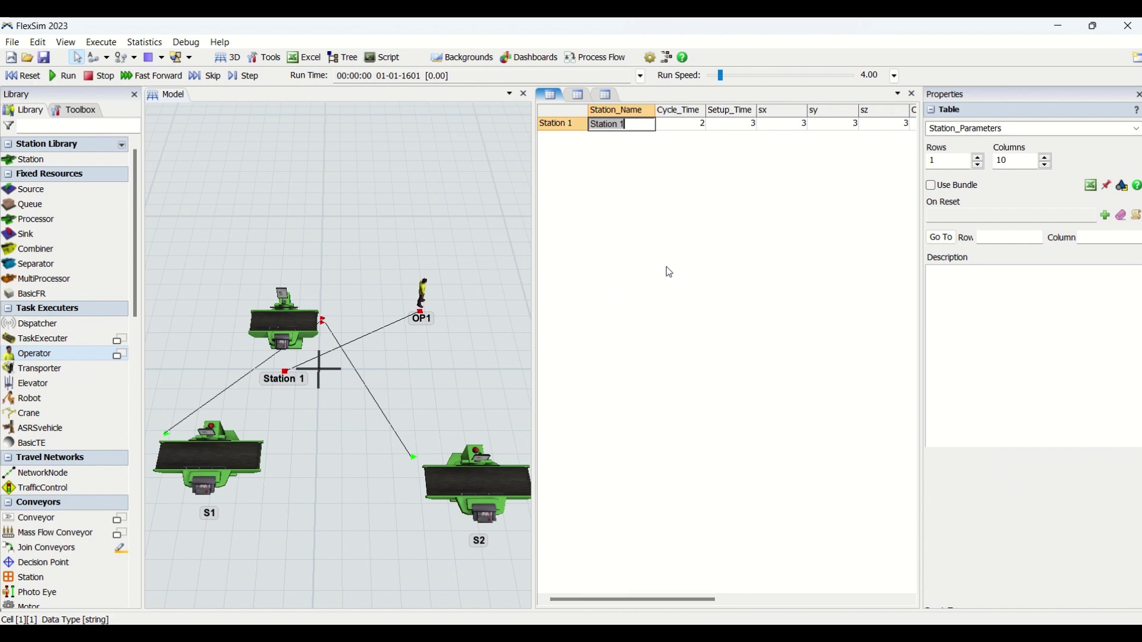
type("Genset")
left_click(672, 287)
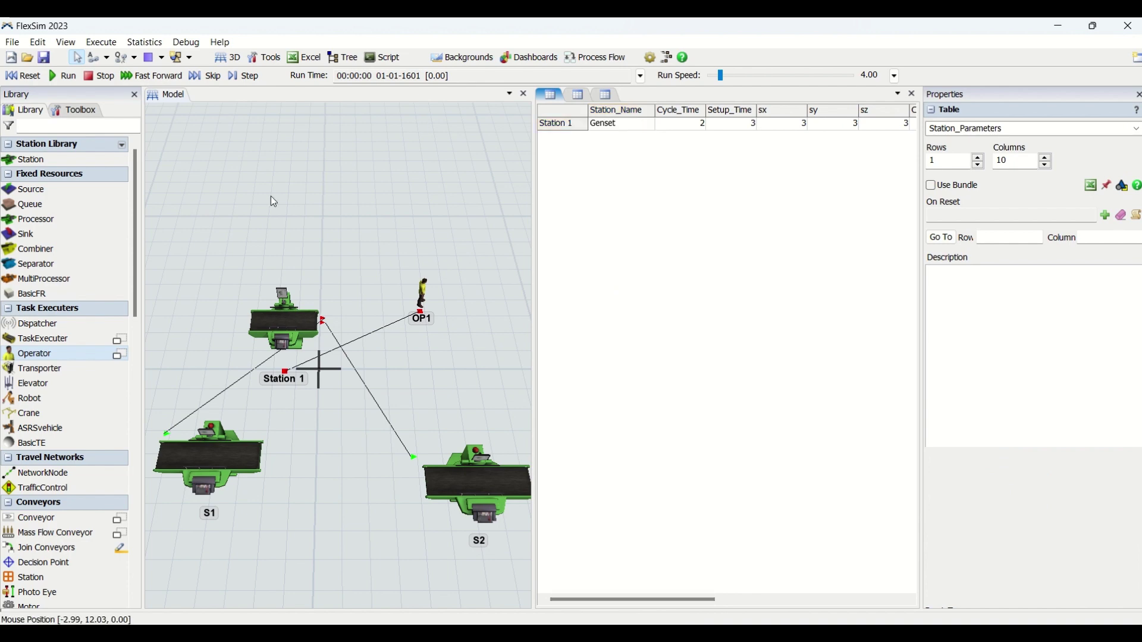
left_click(21, 76)
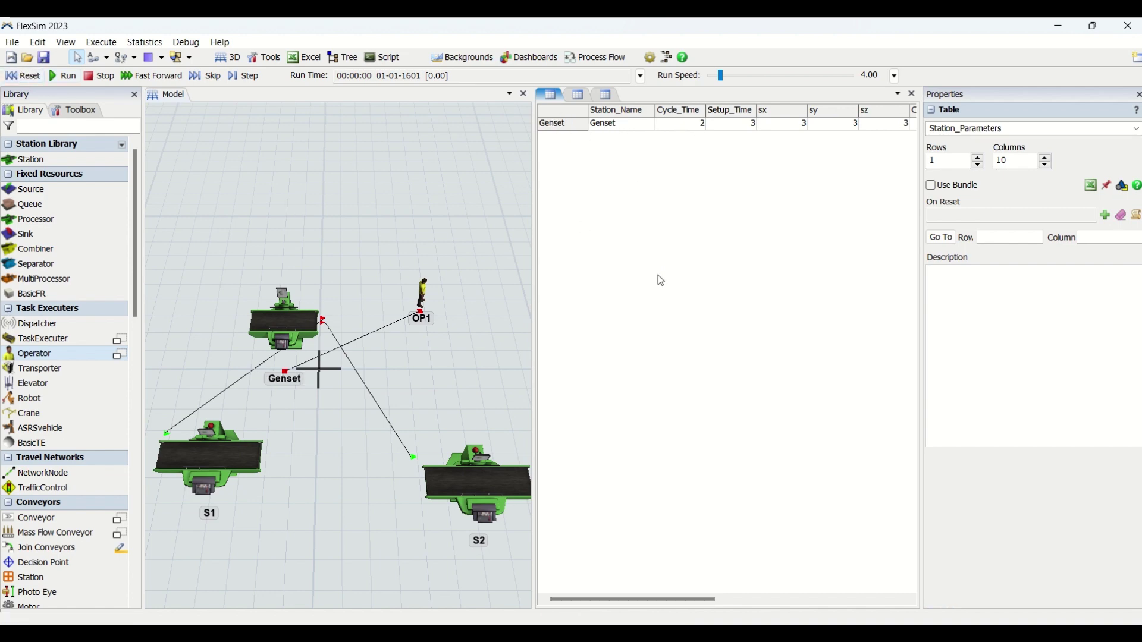
- Add Station 2 and Station 3, then move Station 3 above Station 2
scroll(443, 360, "down", 2)
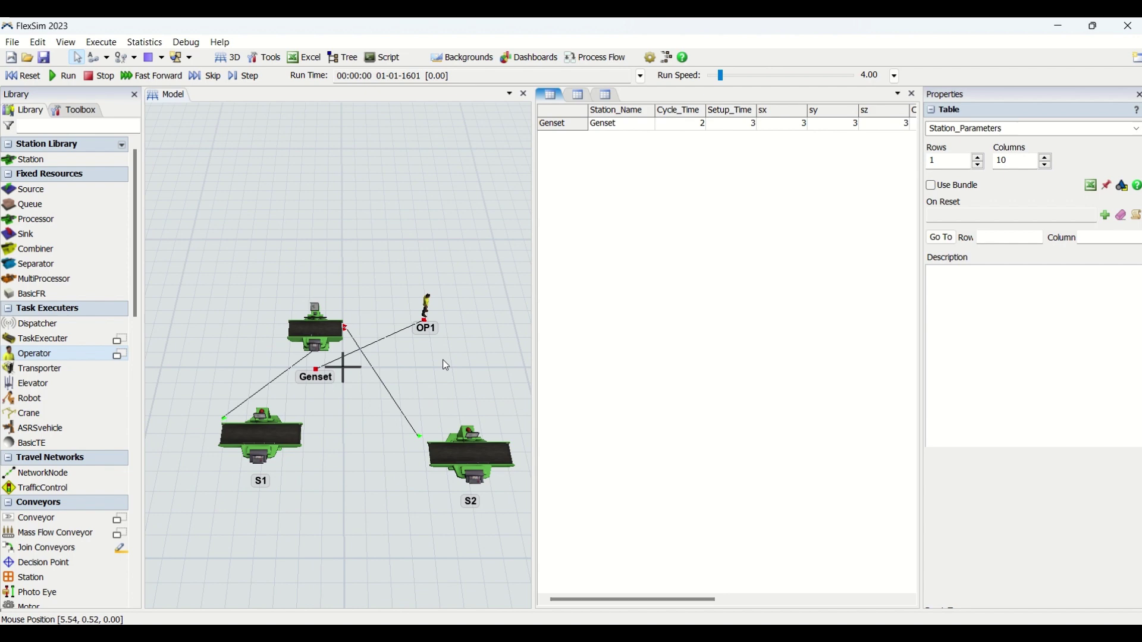
left_click_drag(60, 156, 290, 218)
left_click(434, 248)
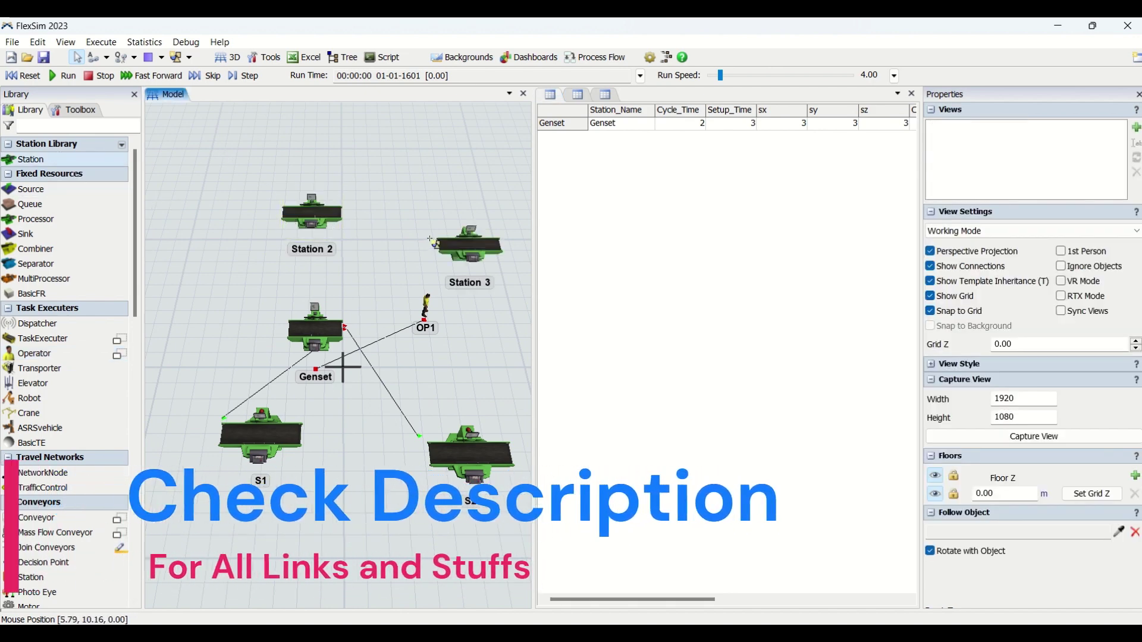
left_click(740, 218)
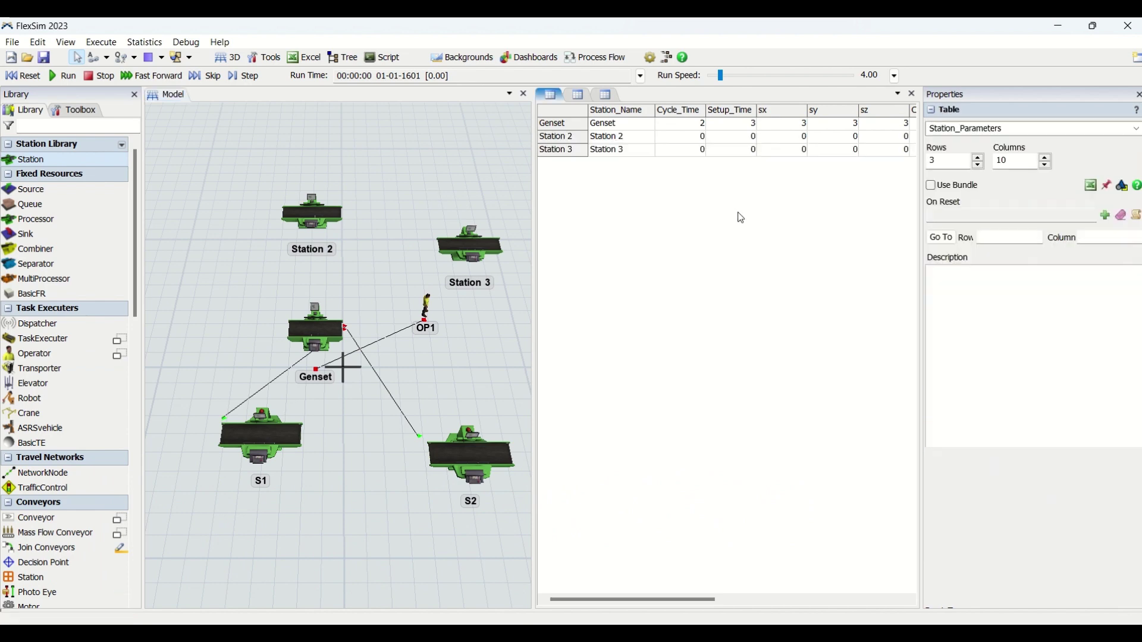
left_click(328, 217)
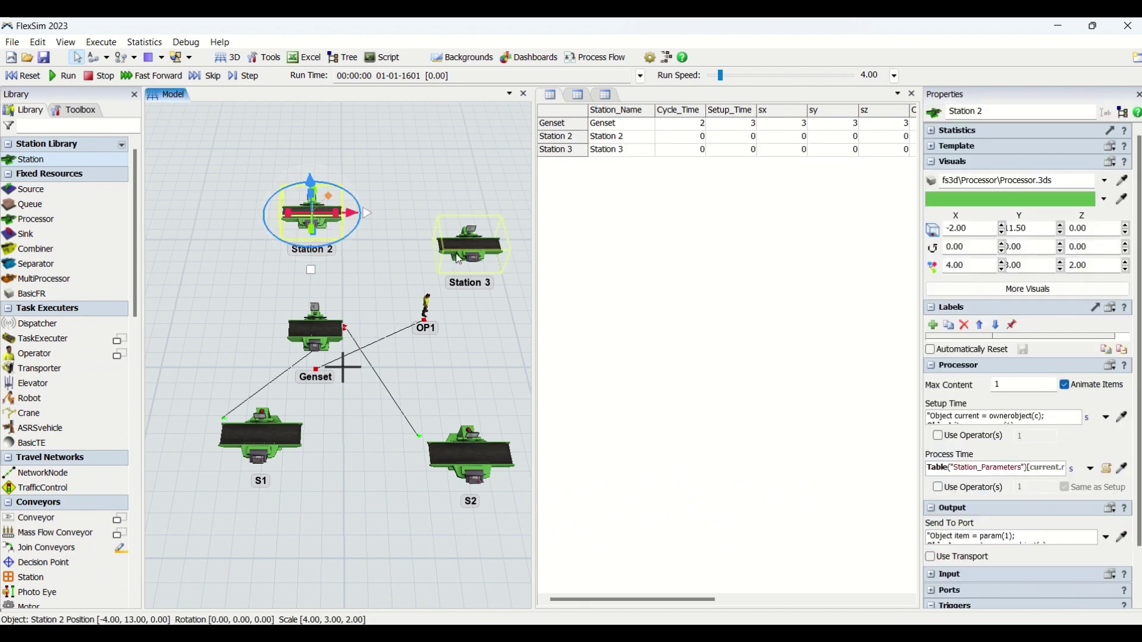
left_click_drag(460, 244, 316, 125)
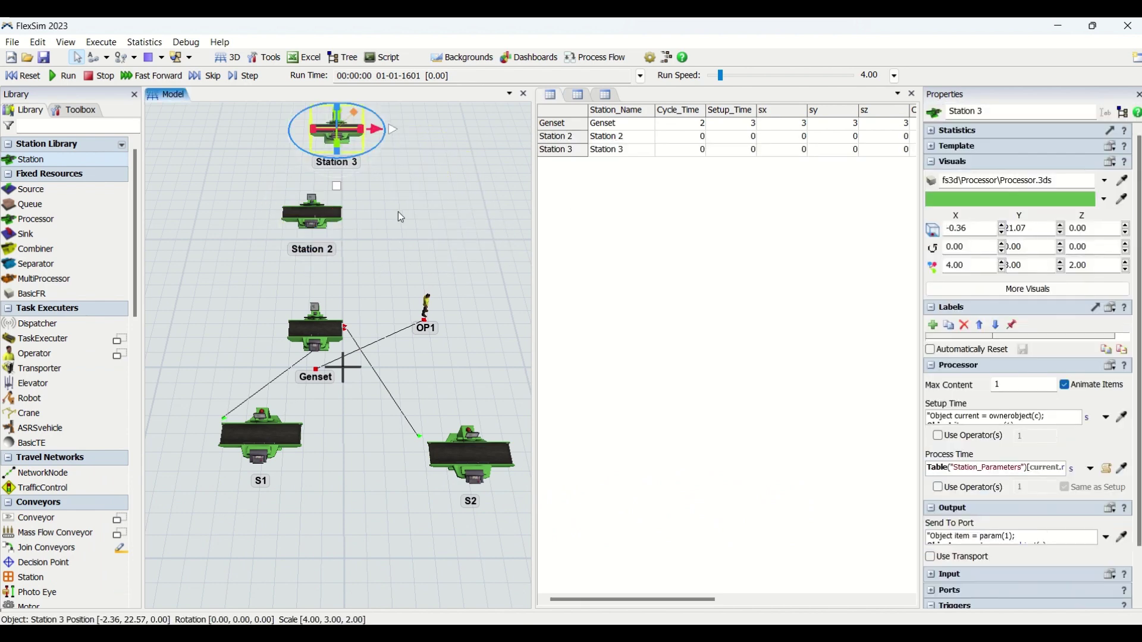
left_click_drag(398, 212, 387, 274)
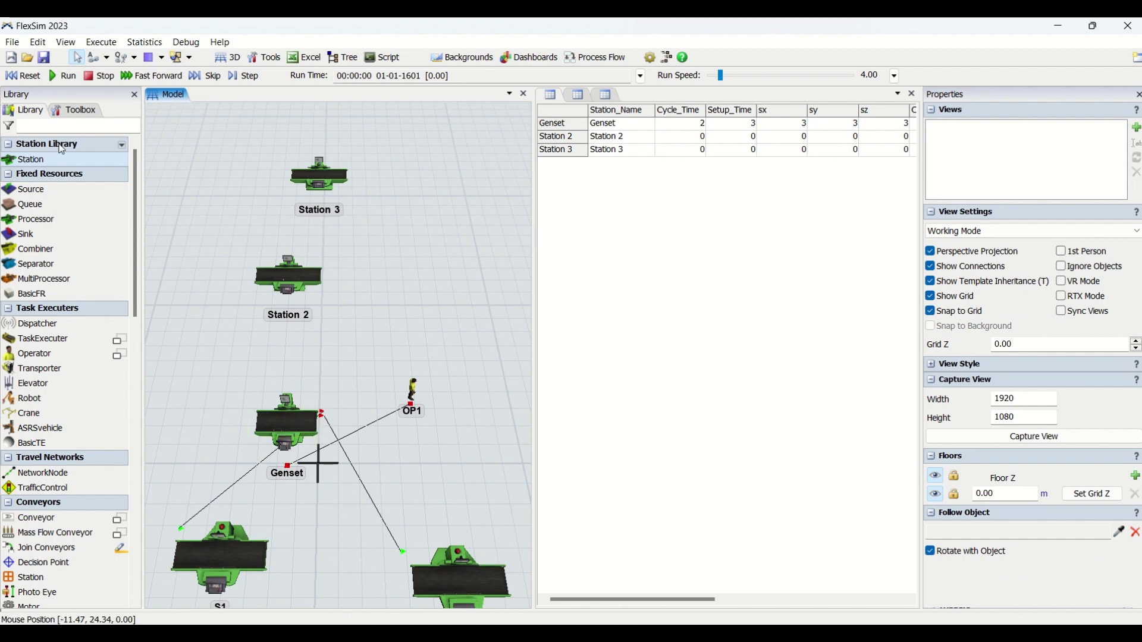
- Place Stations 4, 5 and 6 in the model from the Library's Station object
left_click(48, 158)
left_click(410, 206)
left_click(433, 307)
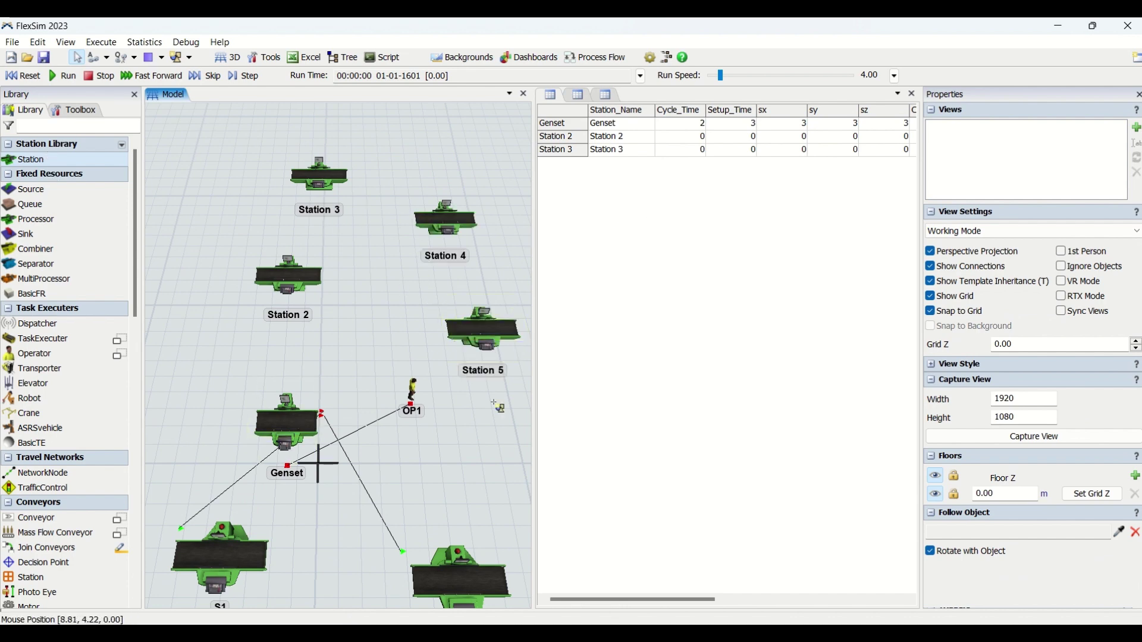
left_click(506, 460)
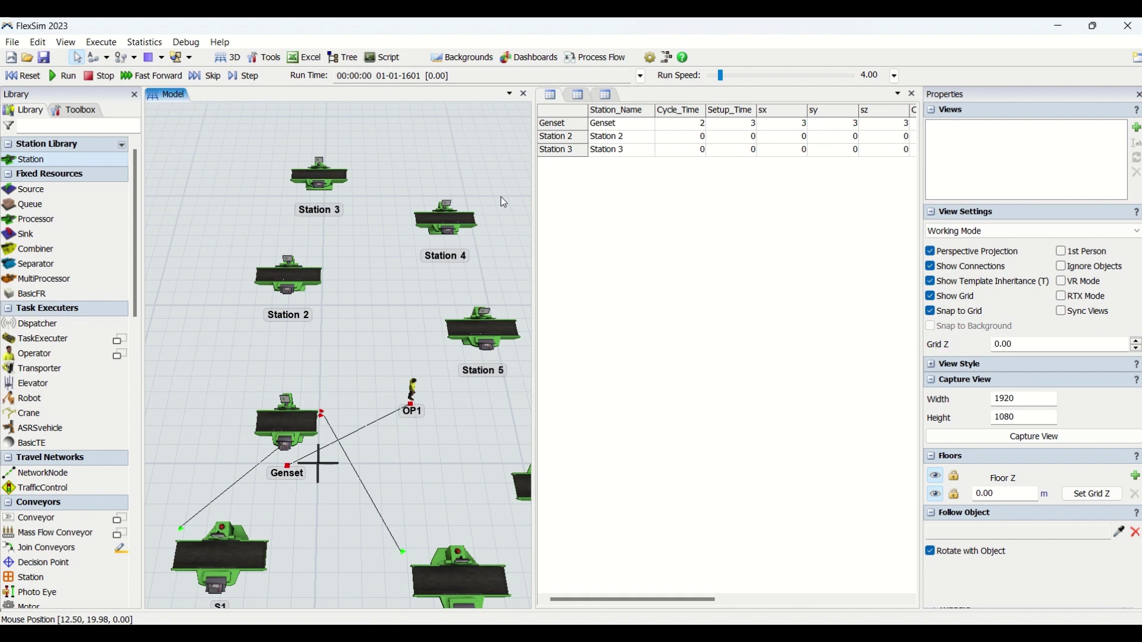
- Check that Station_Parameters now lists six rows and reframe the view to show all stations
left_click(634, 273)
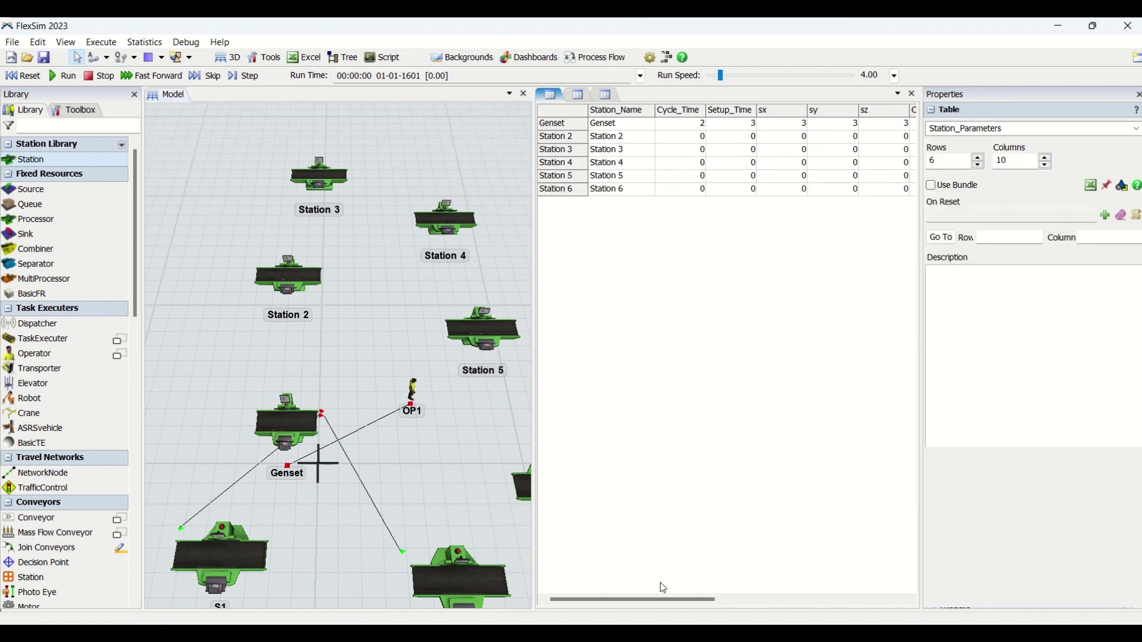
mouse_move(662, 600)
left_mouse_down()
mouse_move(851, 599)
mouse_move(662, 599)
left_mouse_up()
scroll(390, 334, "down", 3)
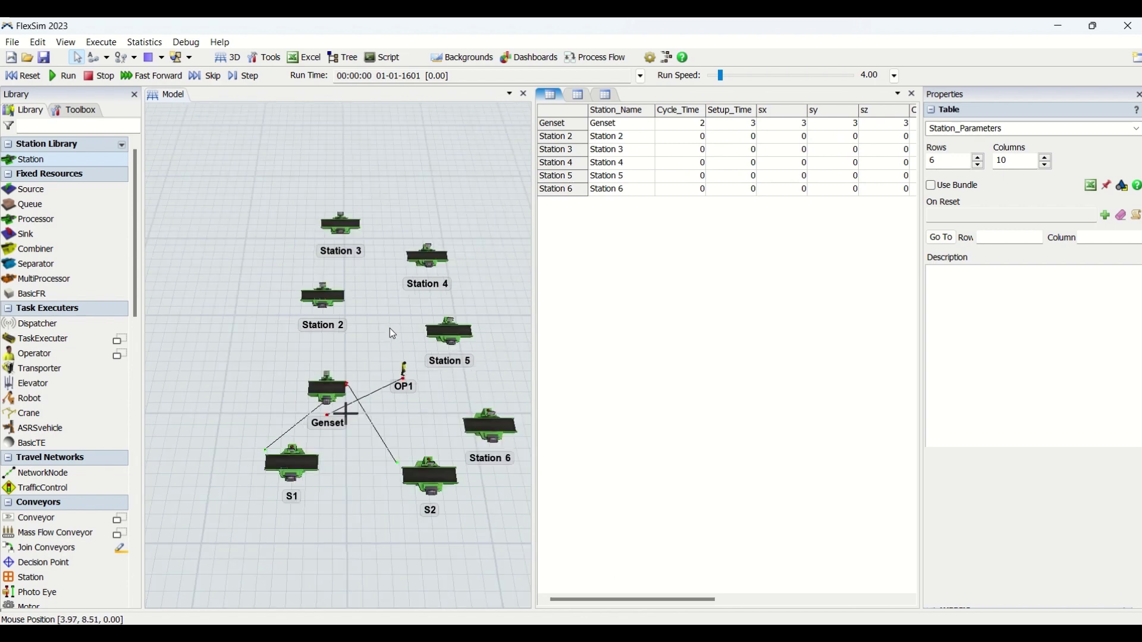
left_click_drag(390, 327, 369, 355)
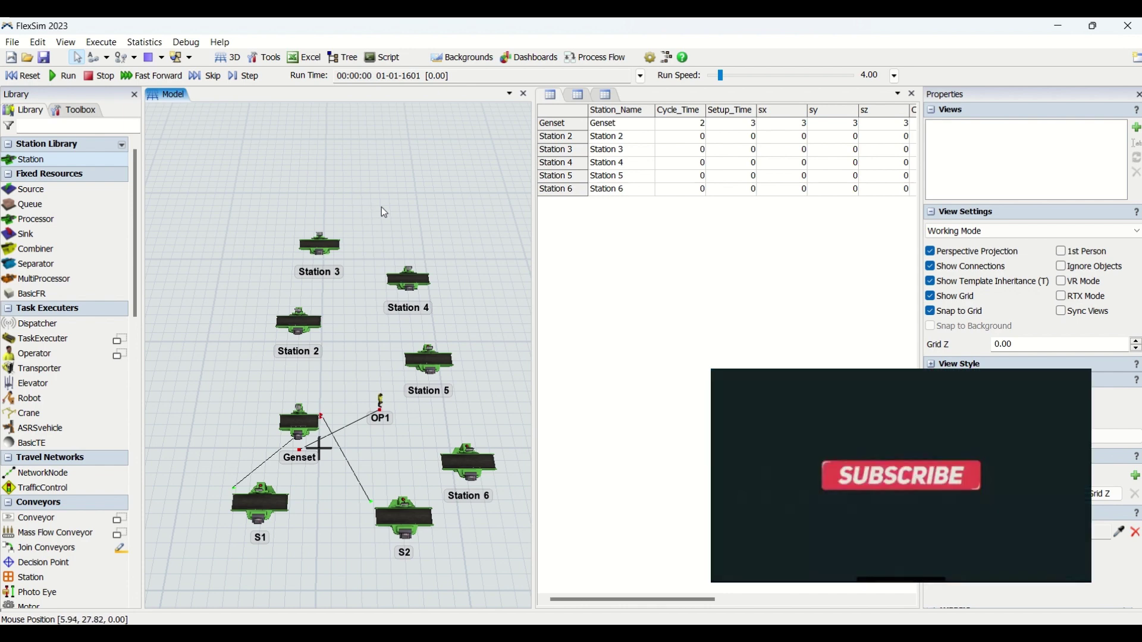
left_click_drag(384, 210, 422, 210)
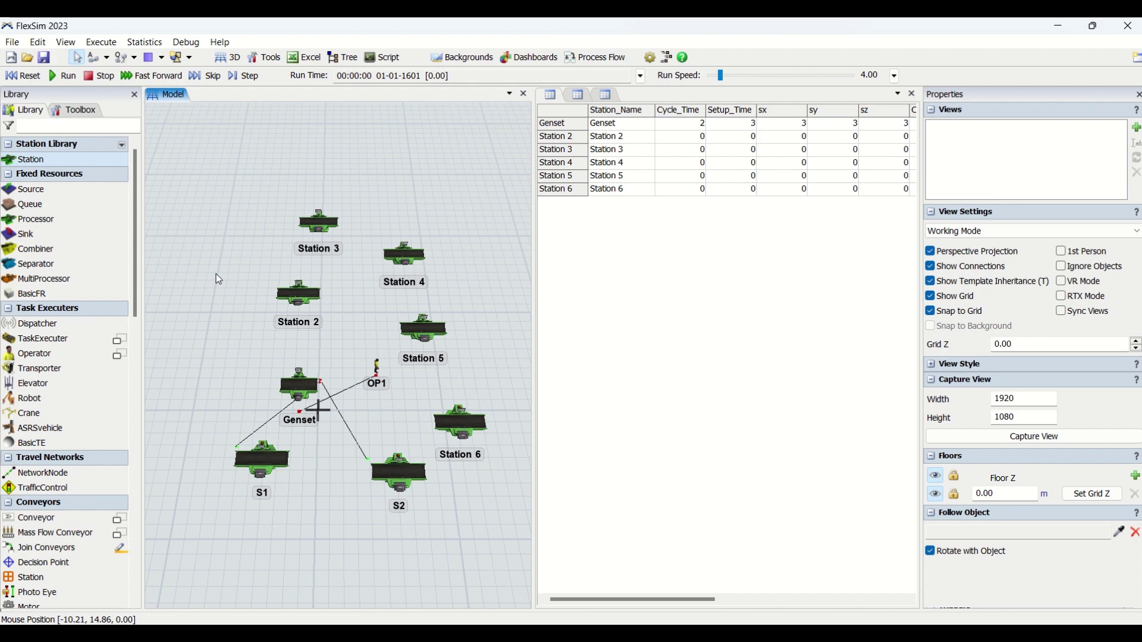
left_click_drag(219, 279, 231, 272)
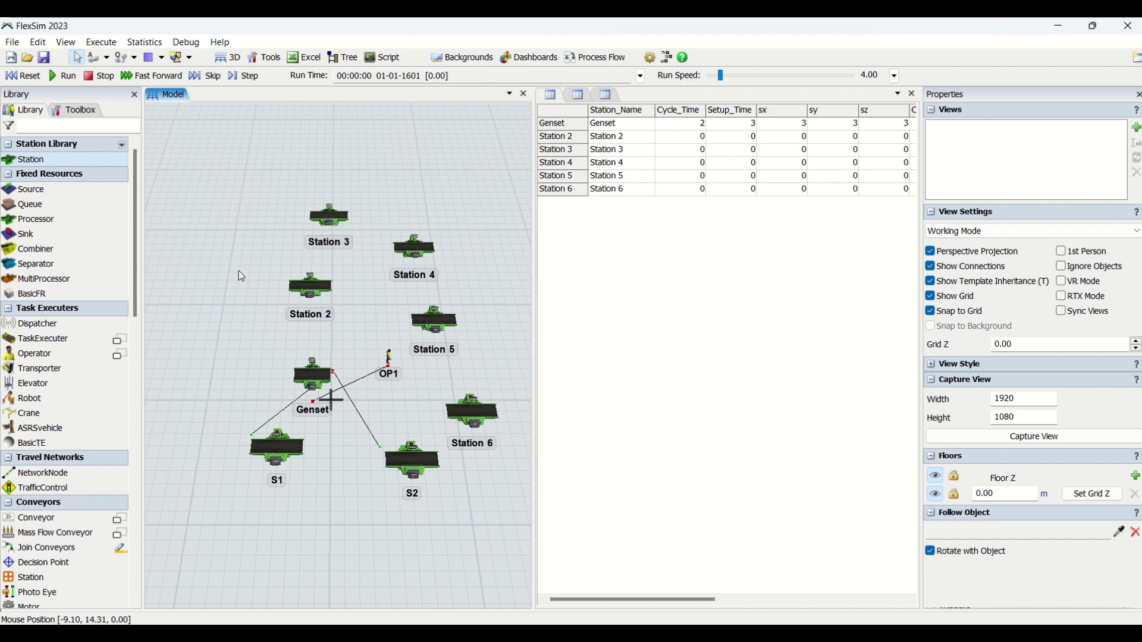
mouse_move(241, 222)
left_mouse_down()
mouse_move(237, 237)
mouse_move(227, 210)
left_mouse_up()
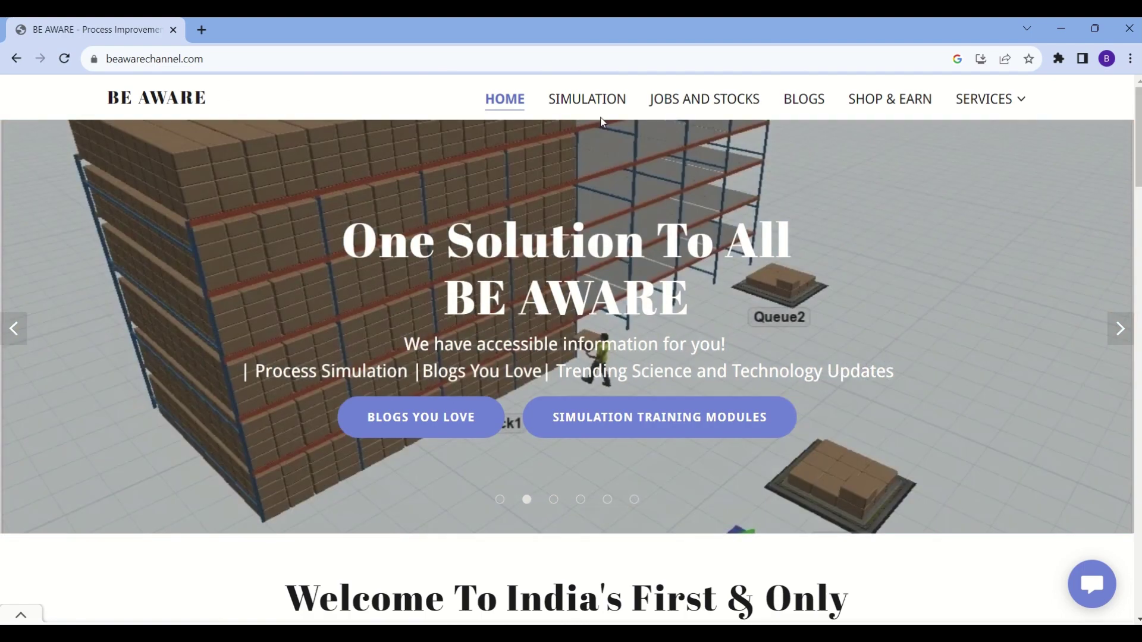
- From the Simulation page, open the 3ds Model Files gallery: Industrial Tray, Industrial Tugger, AGV with Rack
left_click(598, 114)
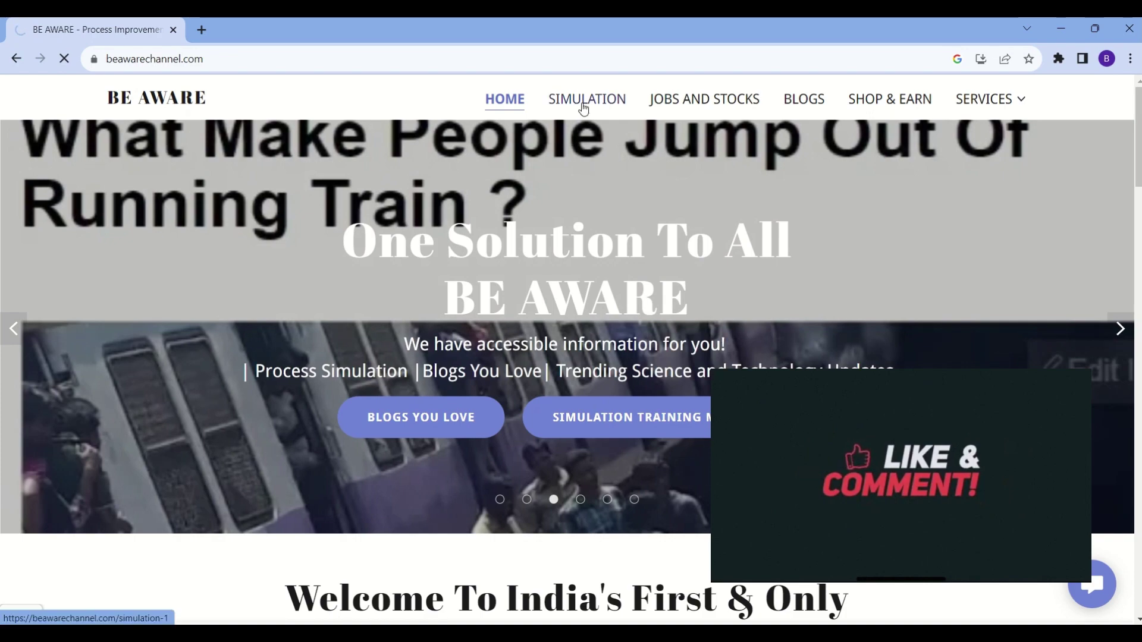
scroll(693, 272, "down", 10)
scroll(695, 276, "down", 12)
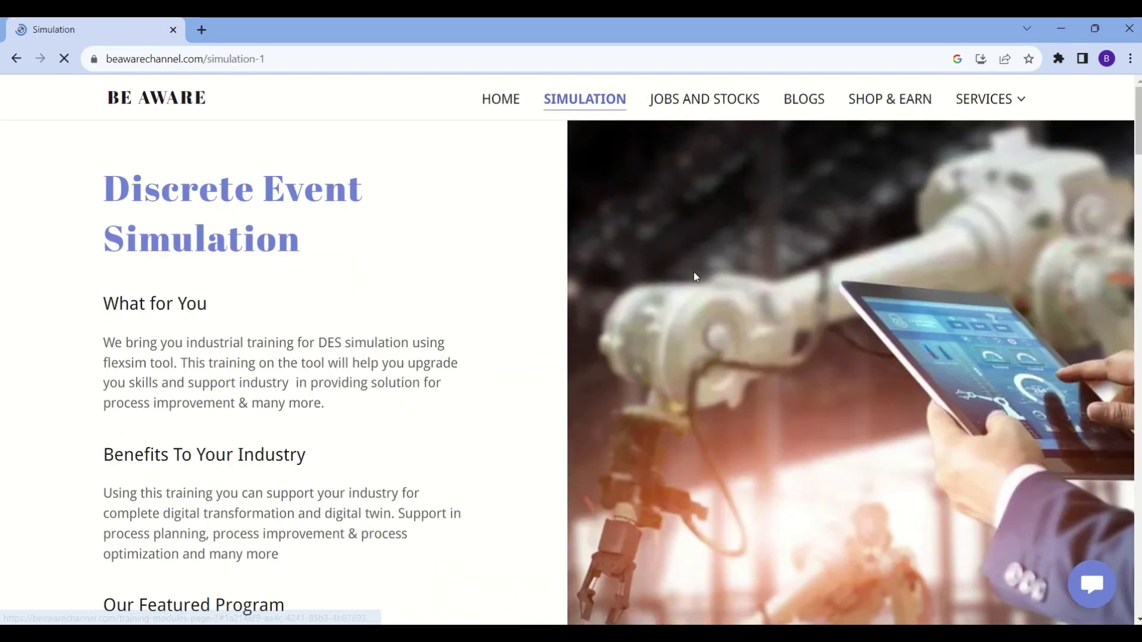
scroll(695, 277, "down", 10)
scroll(693, 277, "down", 15)
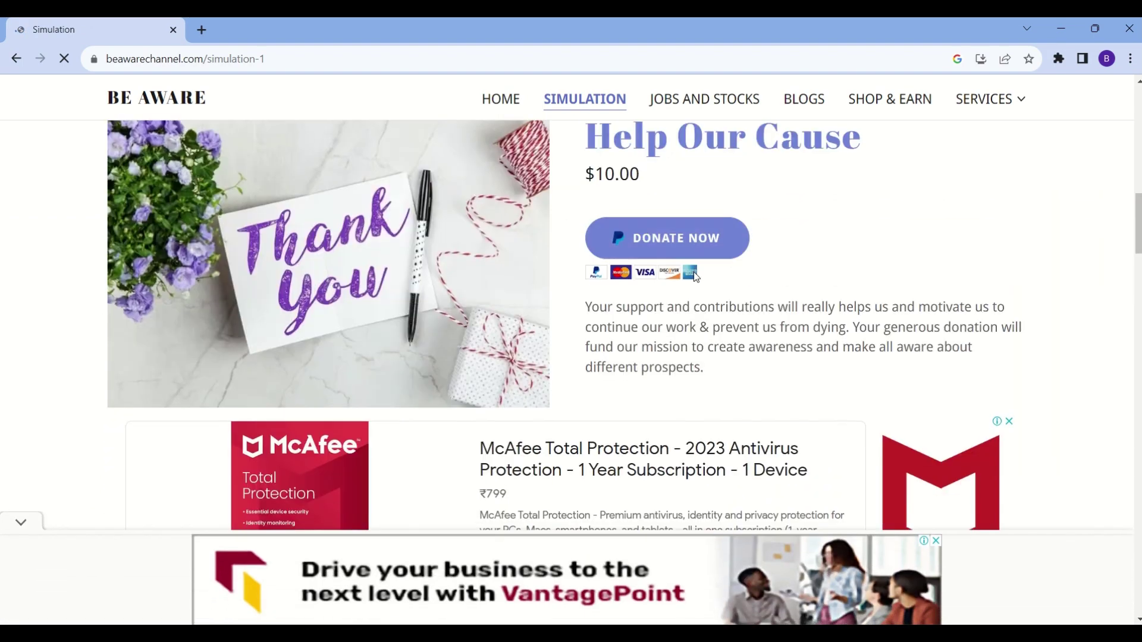
scroll(669, 320, "up", 3)
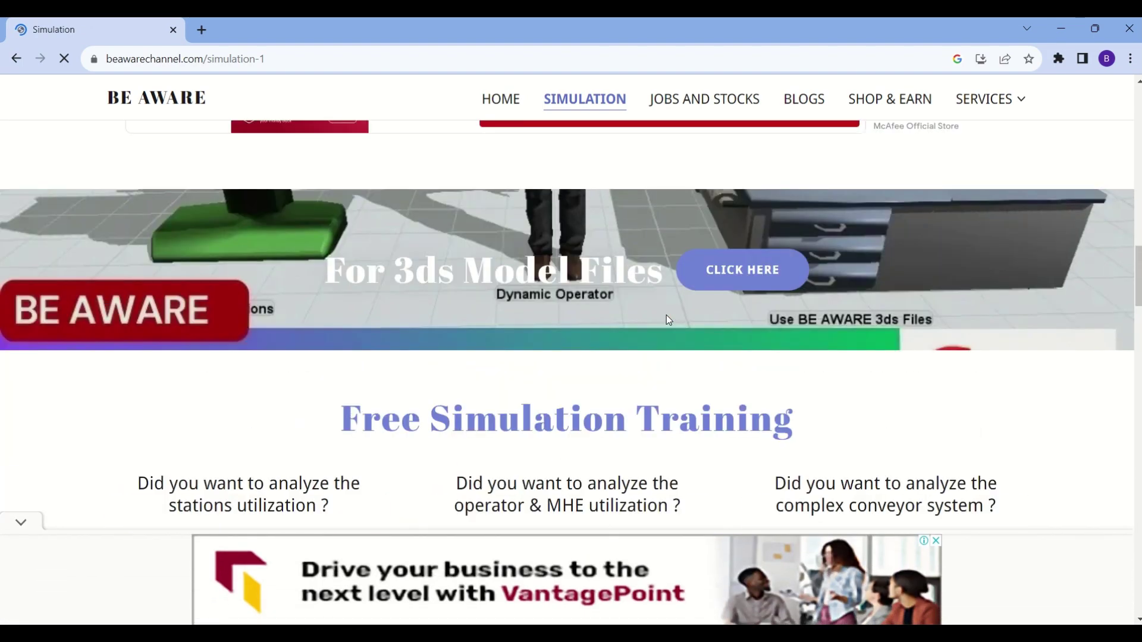
left_click(24, 523)
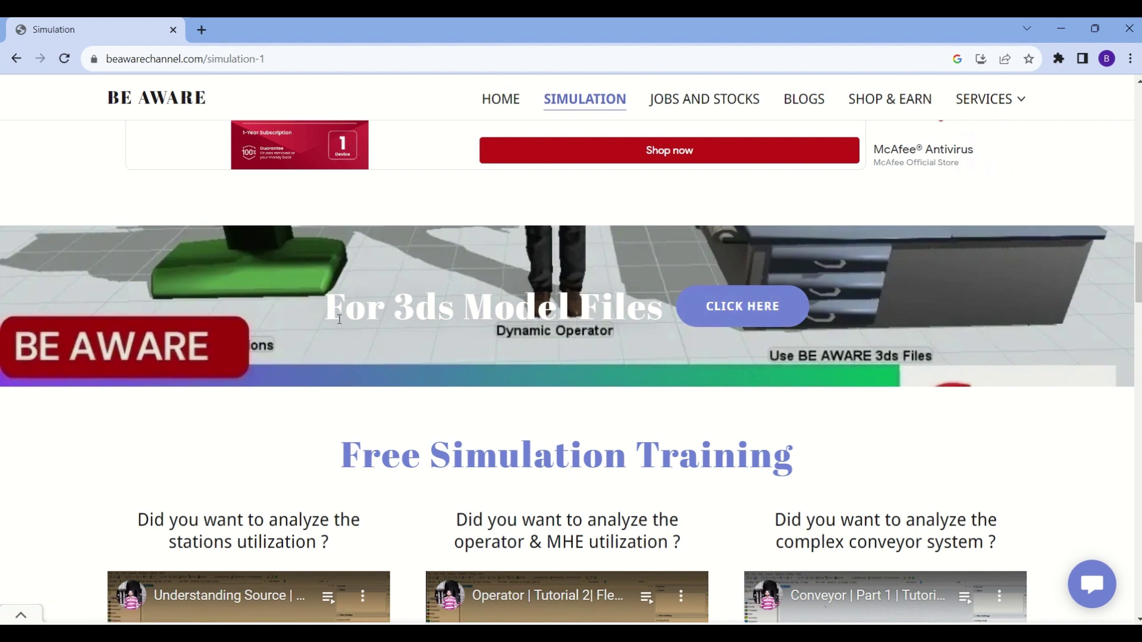
left_click(756, 315)
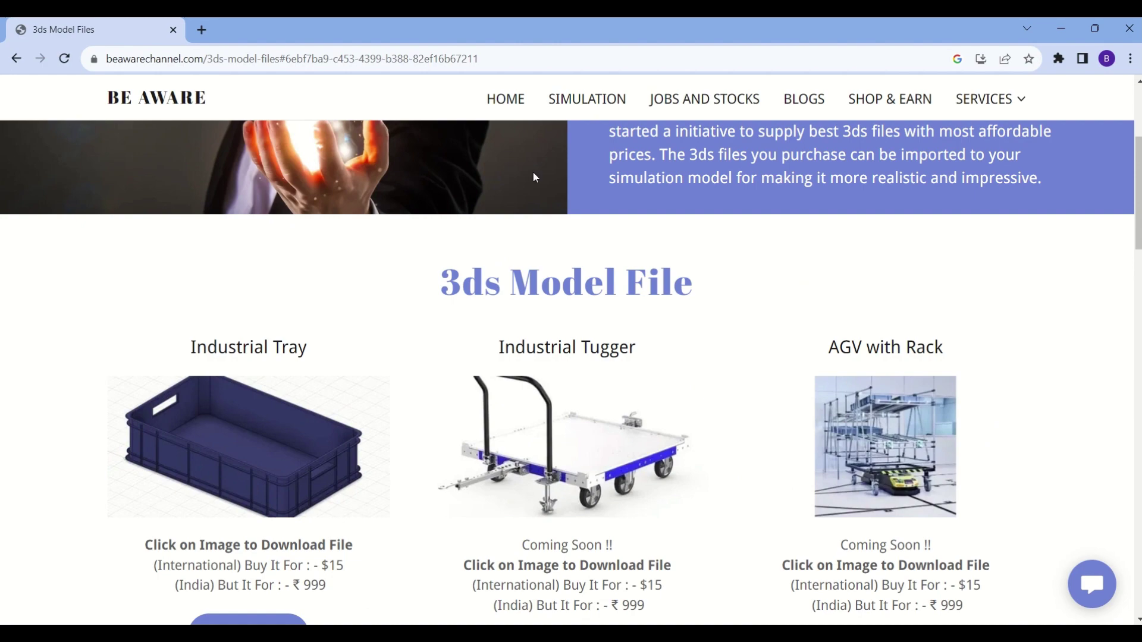
- Go Home, then Simulation, and open the Custom Library Station - 7 module from Custom Libraries
left_click(514, 104)
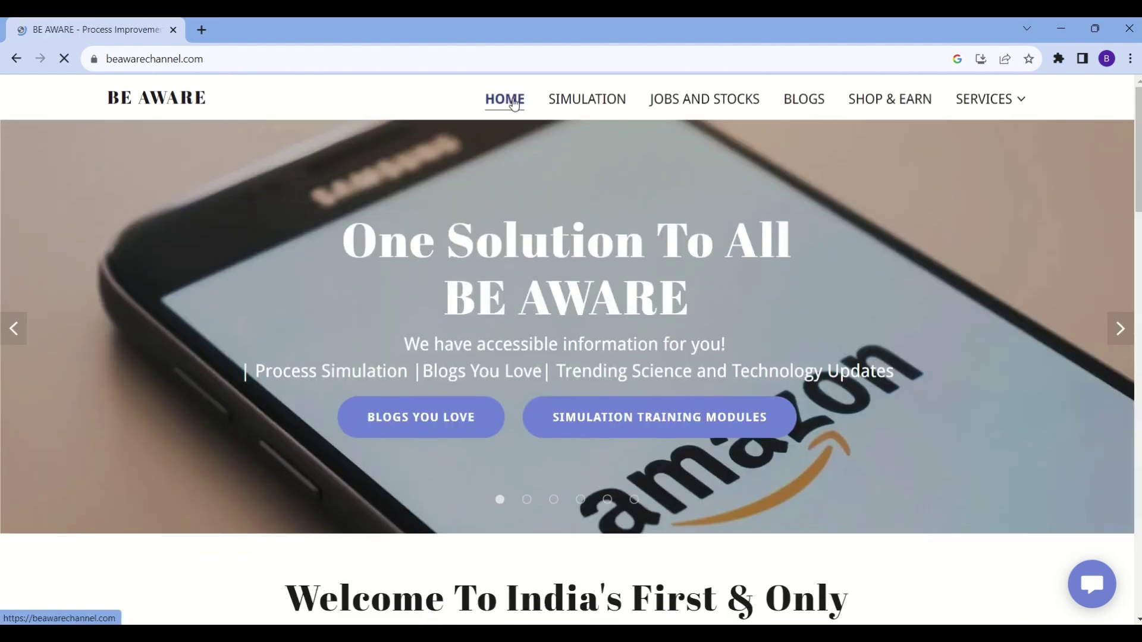
left_click(606, 100)
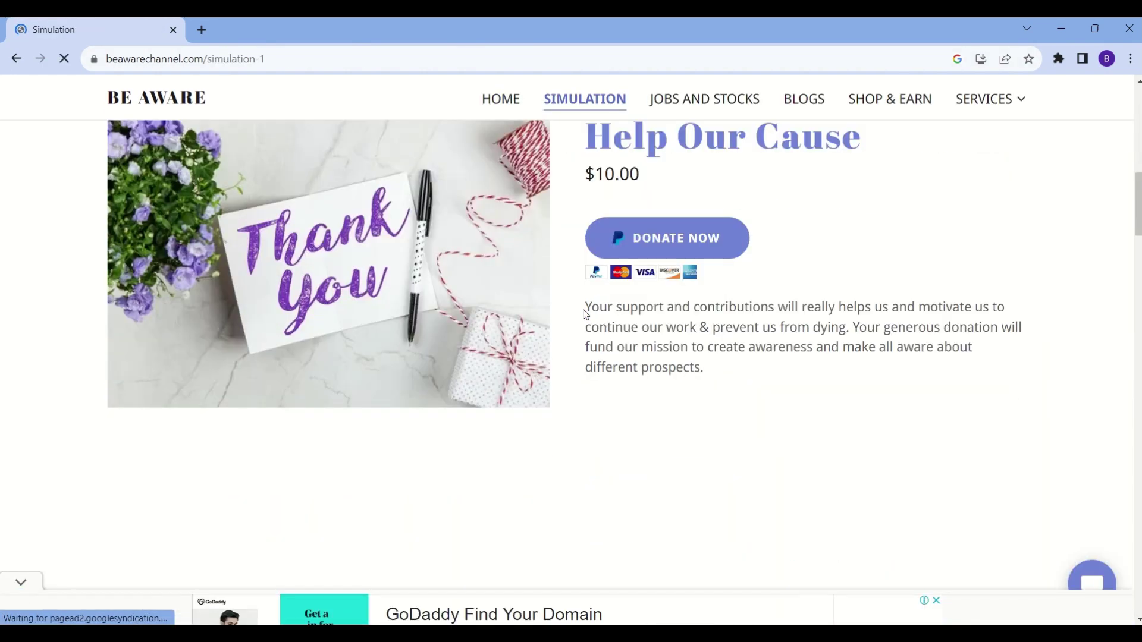
scroll(586, 315, "down", 20)
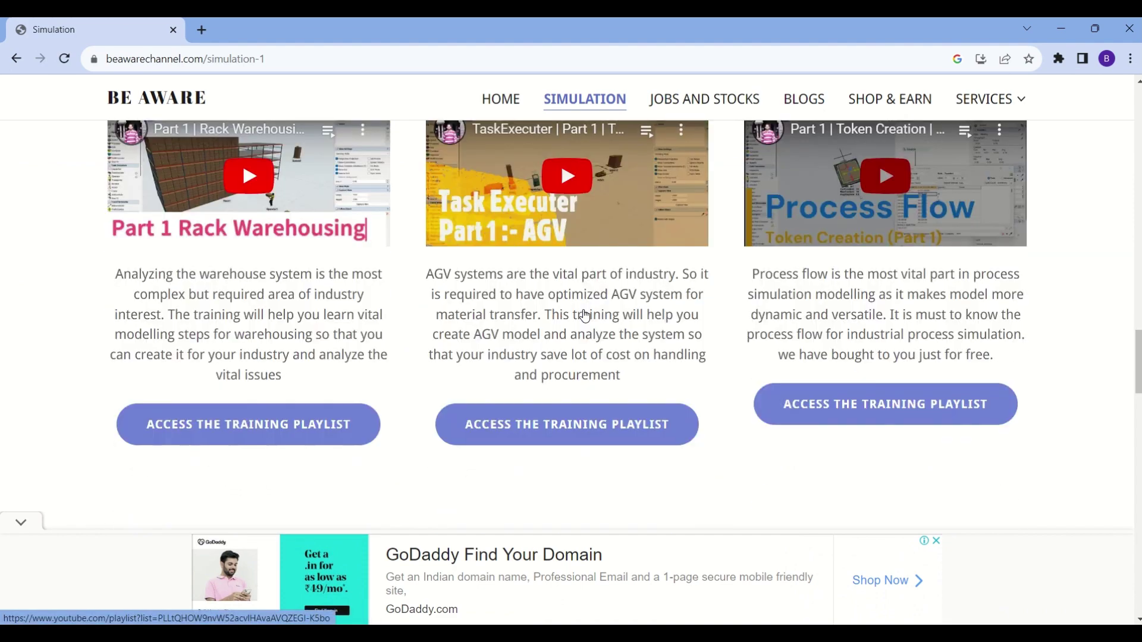
scroll(586, 315, "down", 3)
scroll(586, 314, "down", 12)
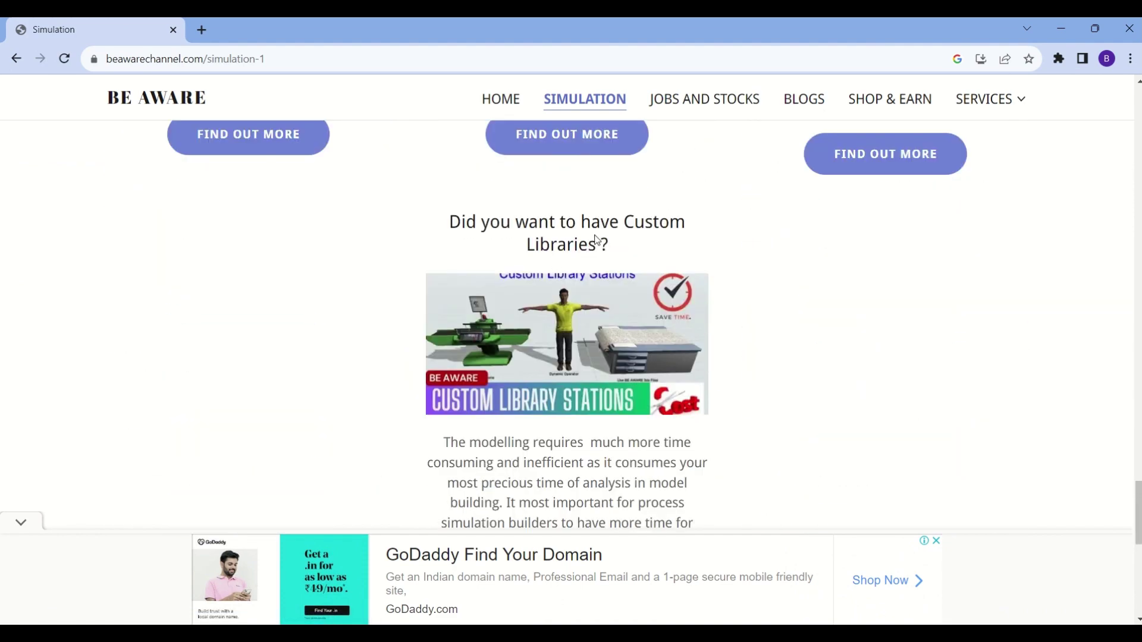
scroll(666, 244, "down", 3)
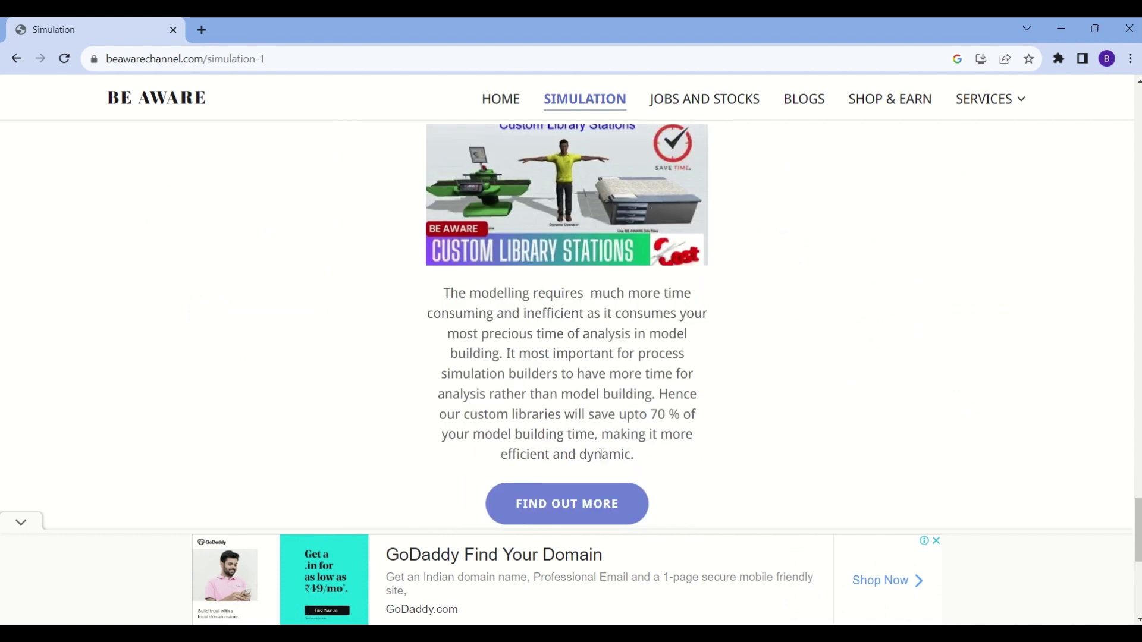
left_click(590, 506)
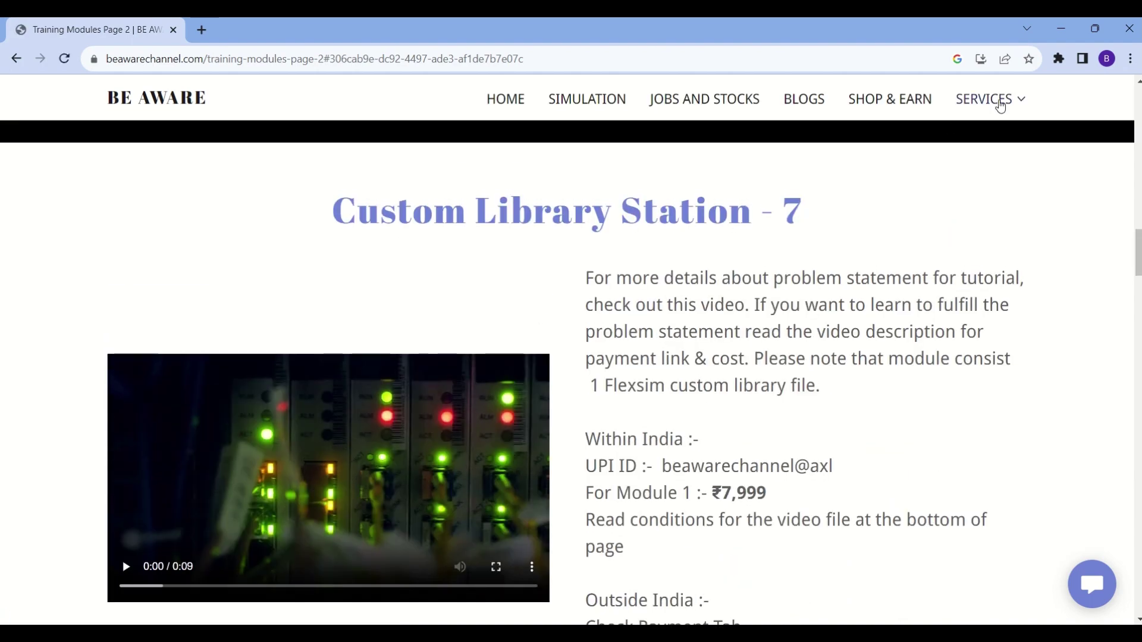
- Reopen Training Modules Page 2 from Services and scroll down through the module prices
mouse_move(999, 107)
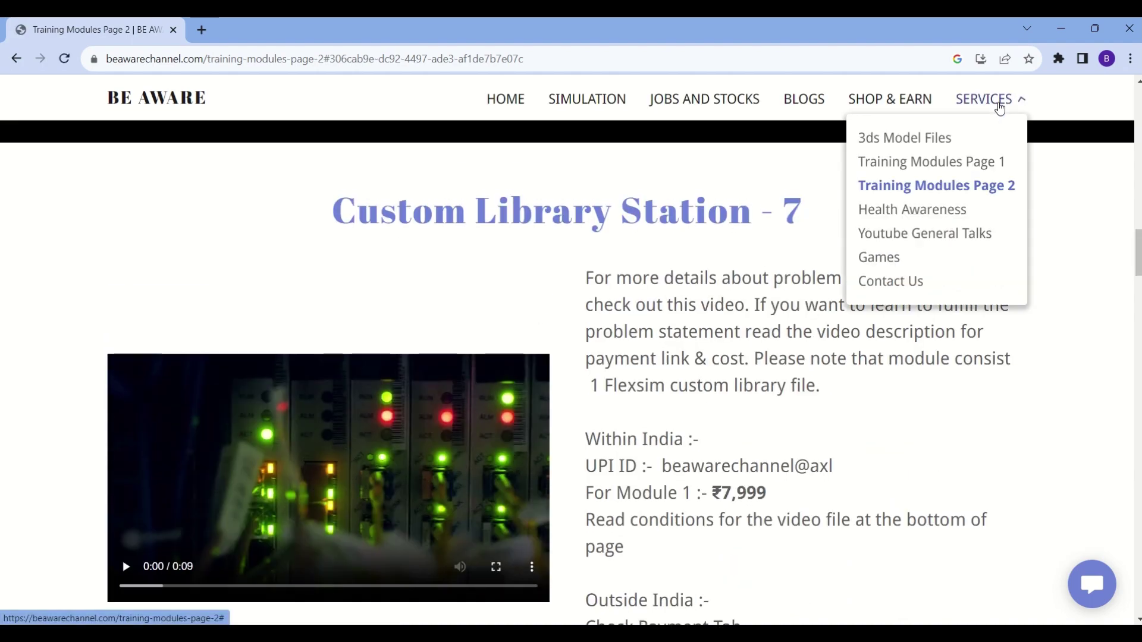
left_click(912, 186)
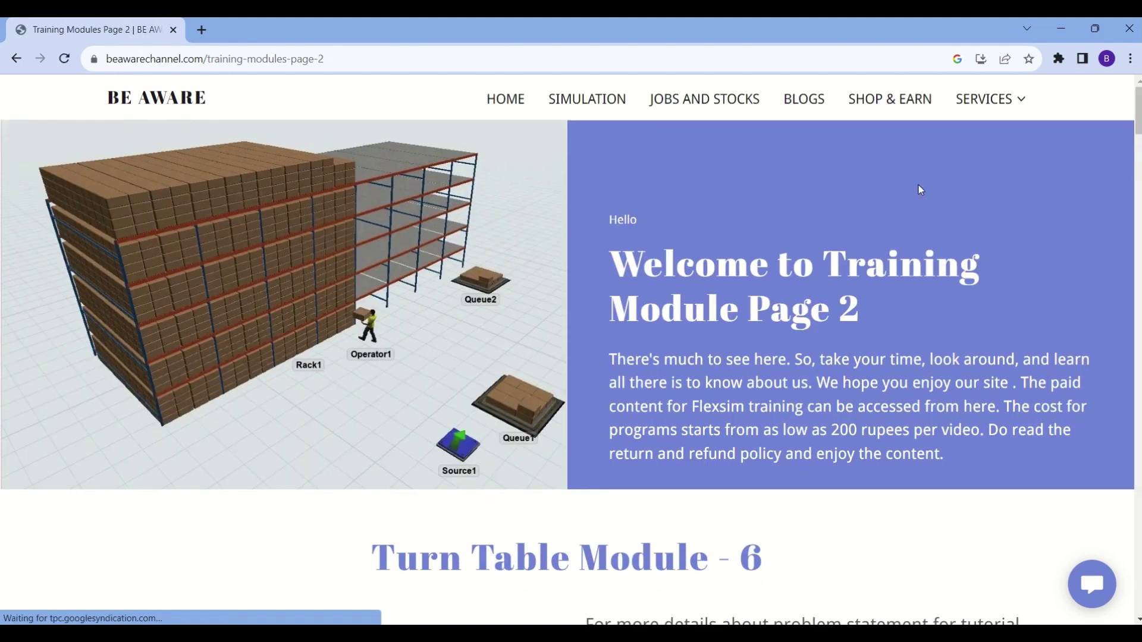
scroll(849, 367, "down", 6)
scroll(853, 367, "down", 12)
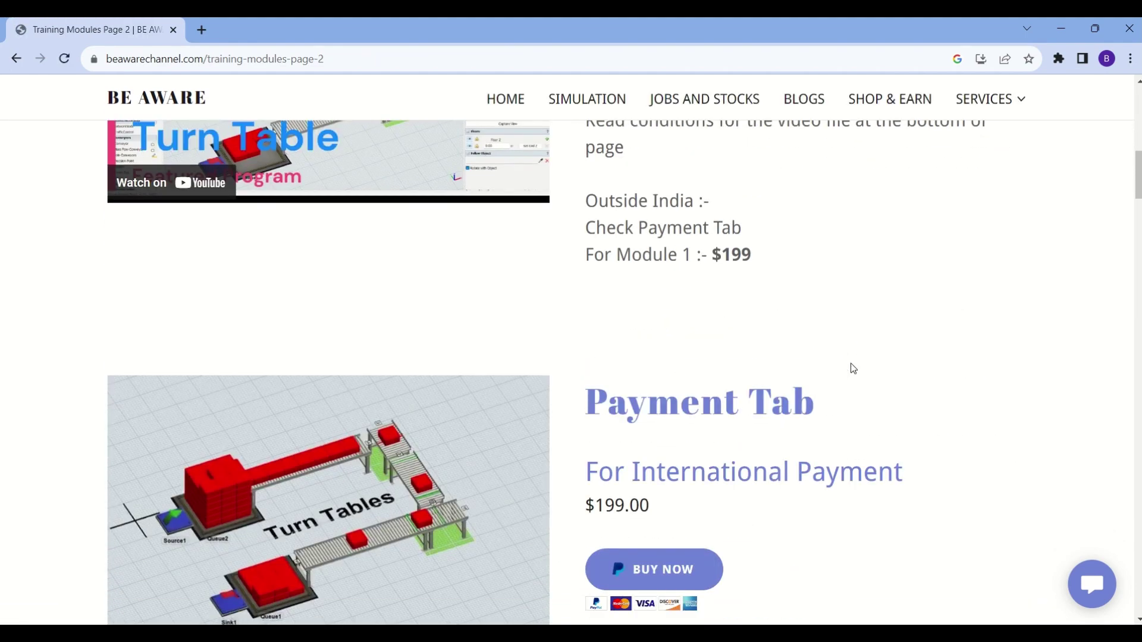
scroll(852, 368, "down", 6)
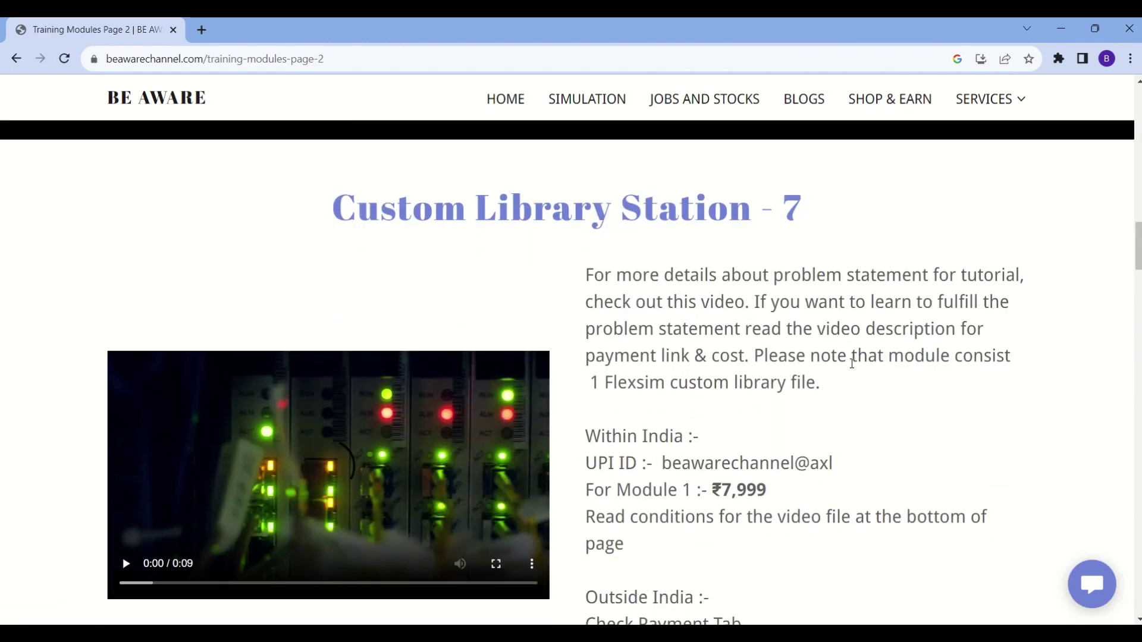
scroll(853, 368, "down", 1)
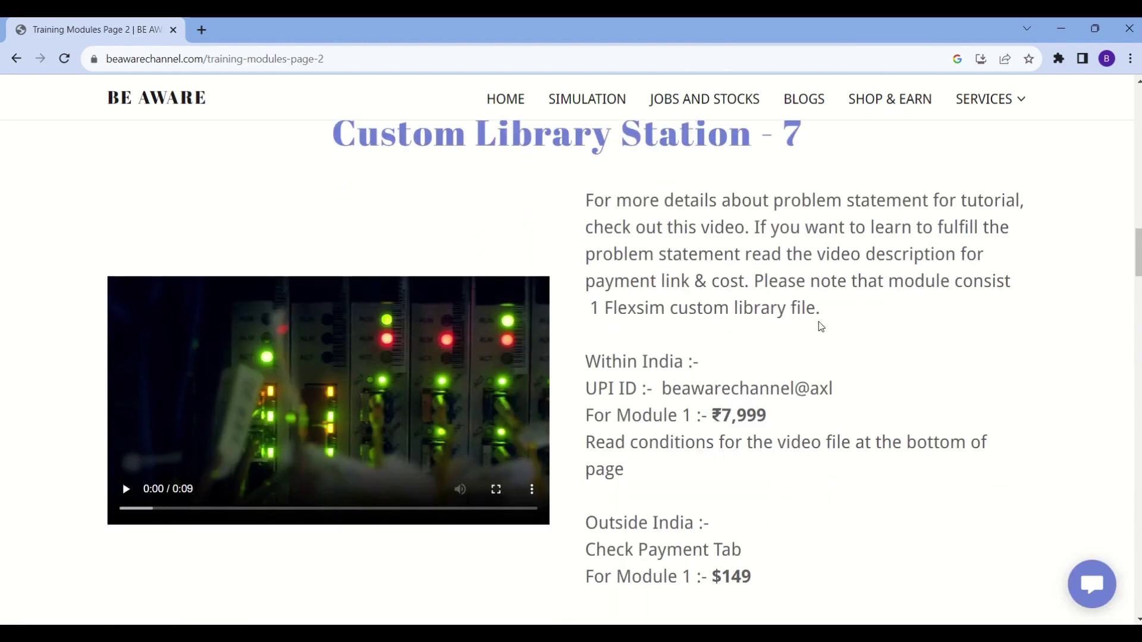
scroll(813, 389, "down", 2)
scroll(813, 389, "down", 5)
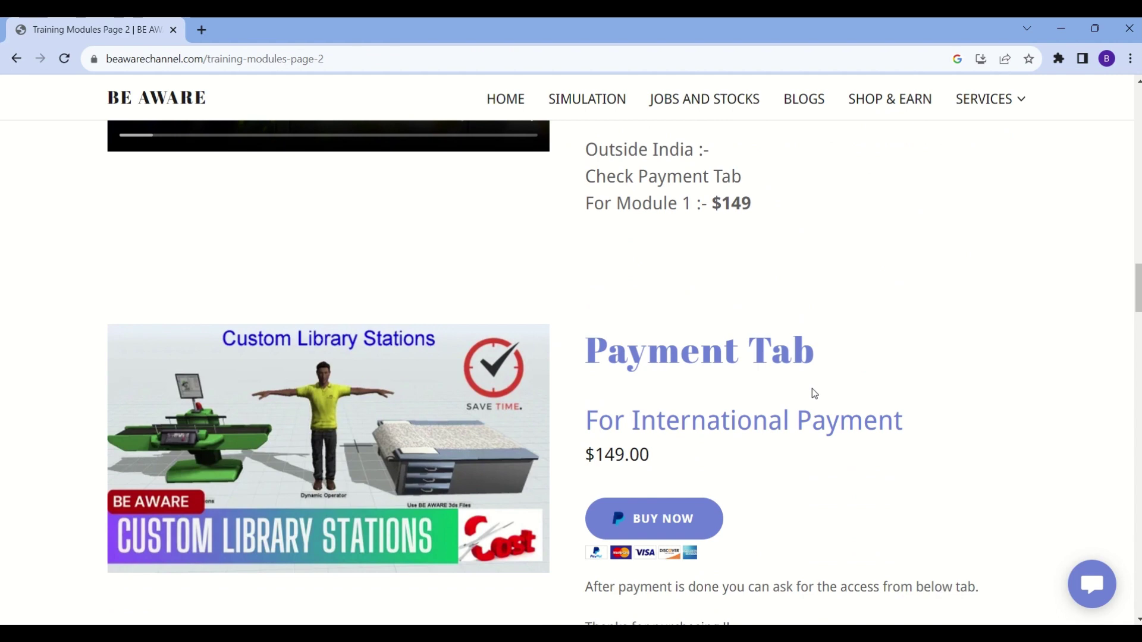
- Review the pricing and Payment Tab sections, ending on Turn Table Module - 6 at ₹11,999
scroll(812, 388, "up", 5)
scroll(812, 388, "down", 6)
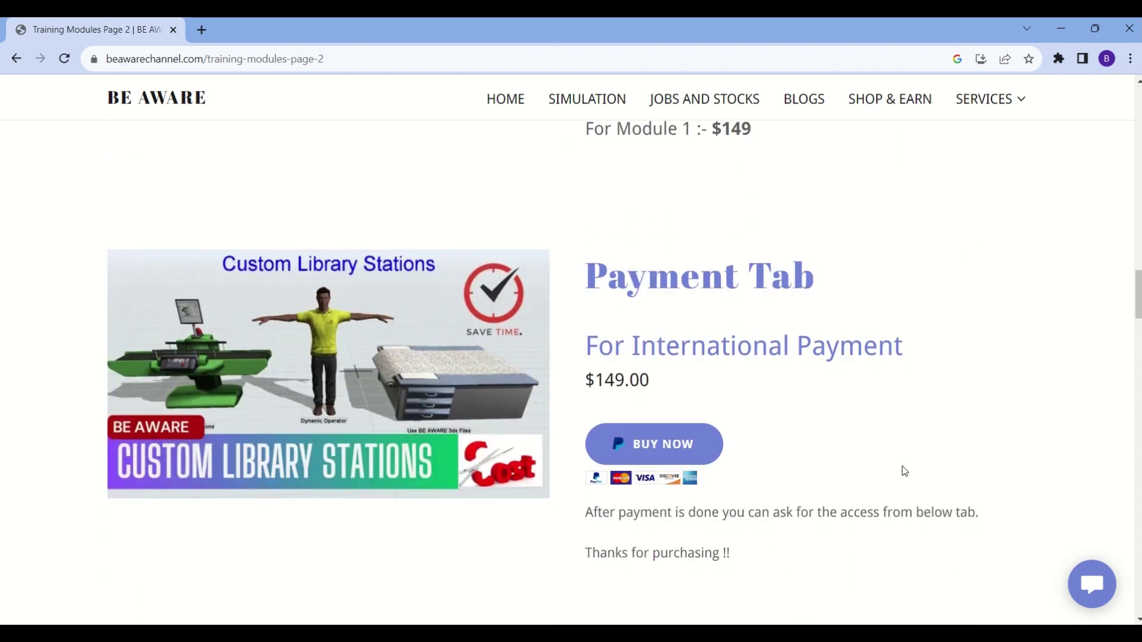
scroll(901, 476, "down", 1)
scroll(898, 477, "up", 6)
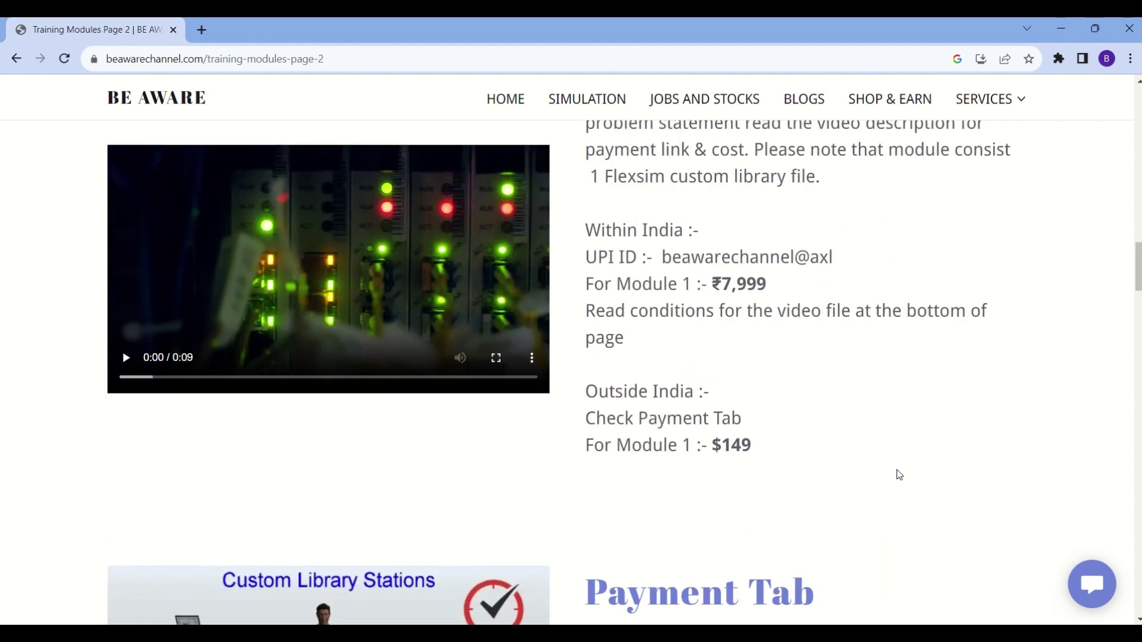
scroll(899, 475, "up", 1)
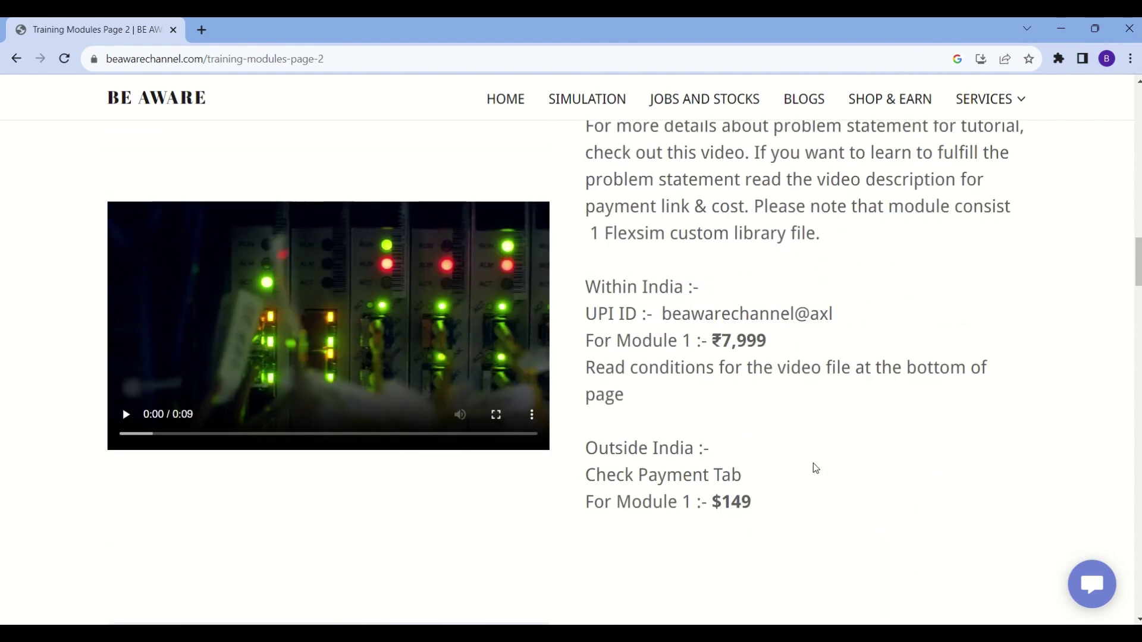
scroll(812, 466, "down", 5)
scroll(817, 425, "down", 1)
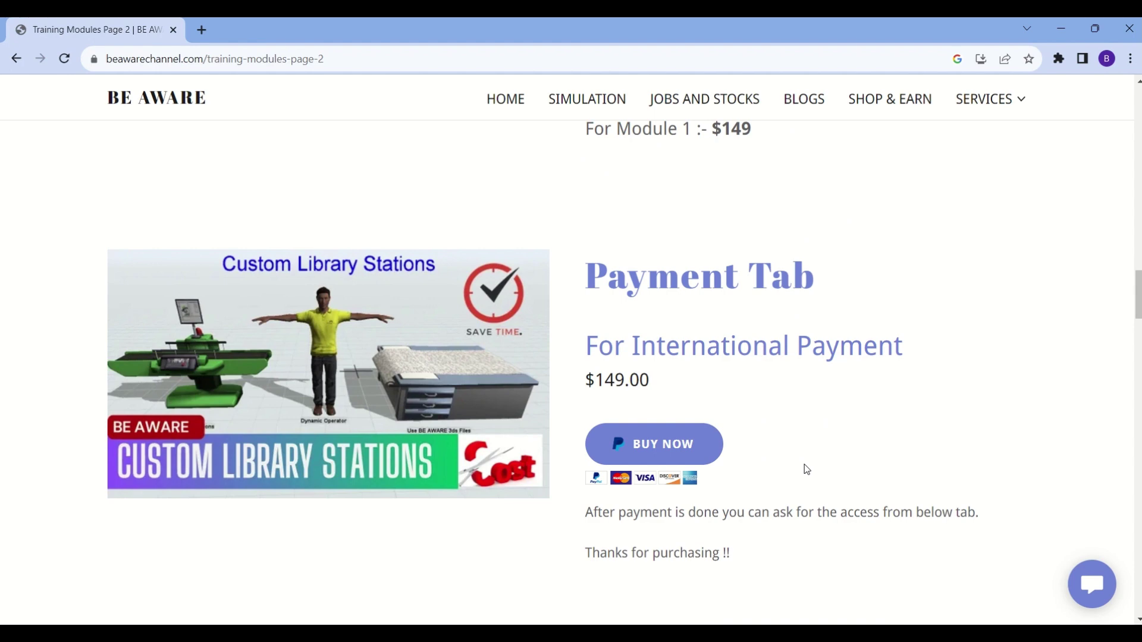
scroll(827, 468, "up", 4)
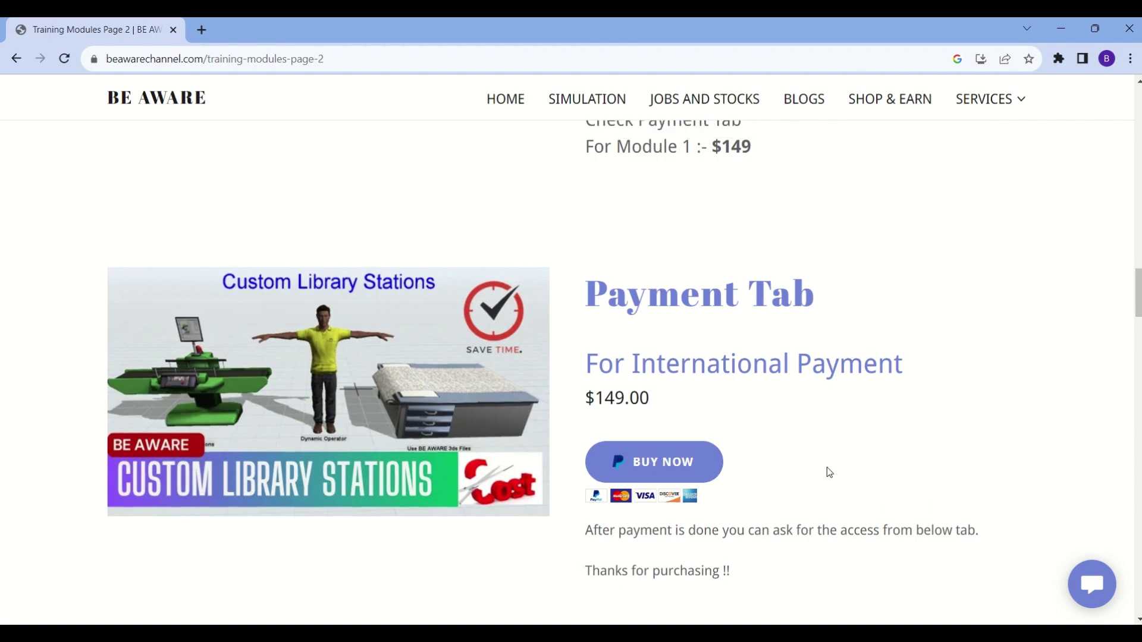
scroll(827, 470, "down", 1)
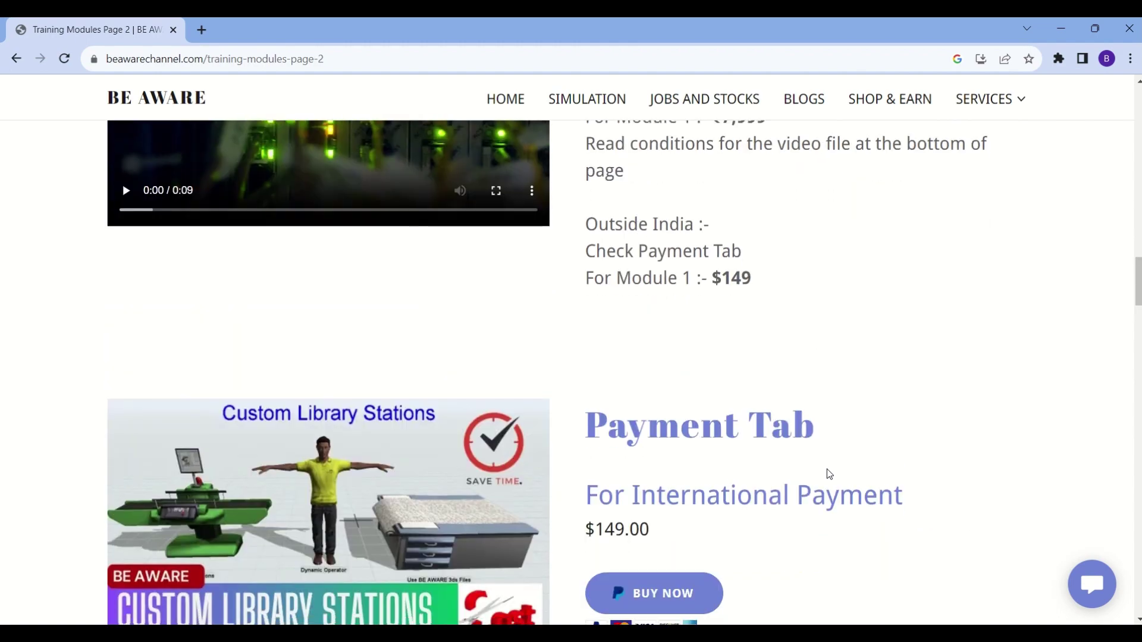
scroll(856, 474, "down", 1)
scroll(859, 475, "up", 6)
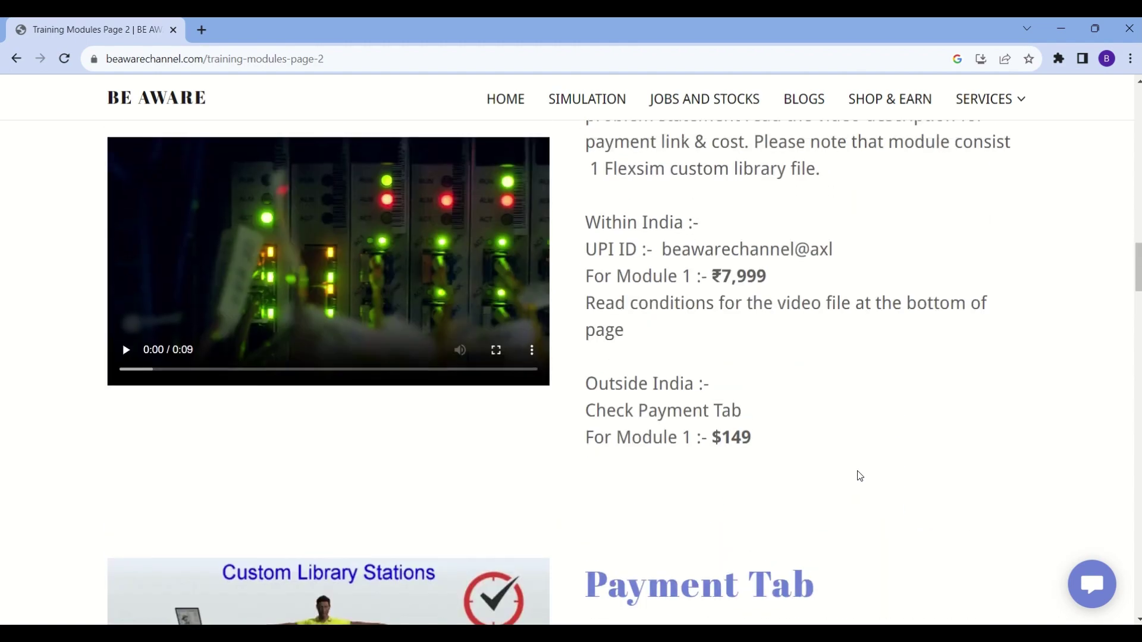
scroll(860, 476, "down", 2)
scroll(860, 476, "down", 5)
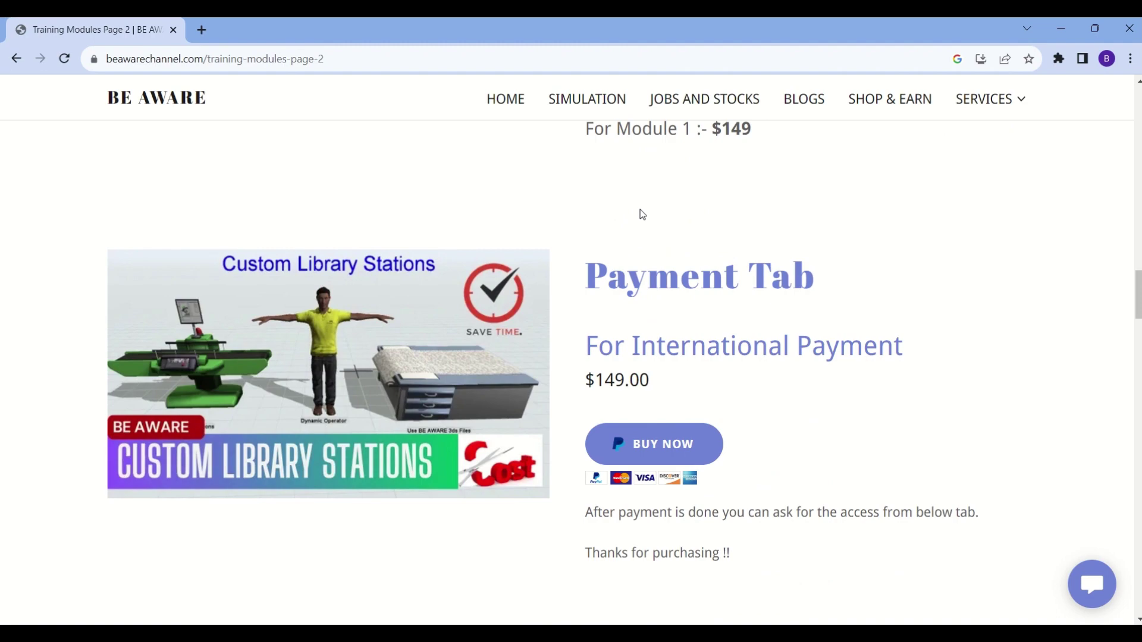
scroll(867, 319, "down", 1)
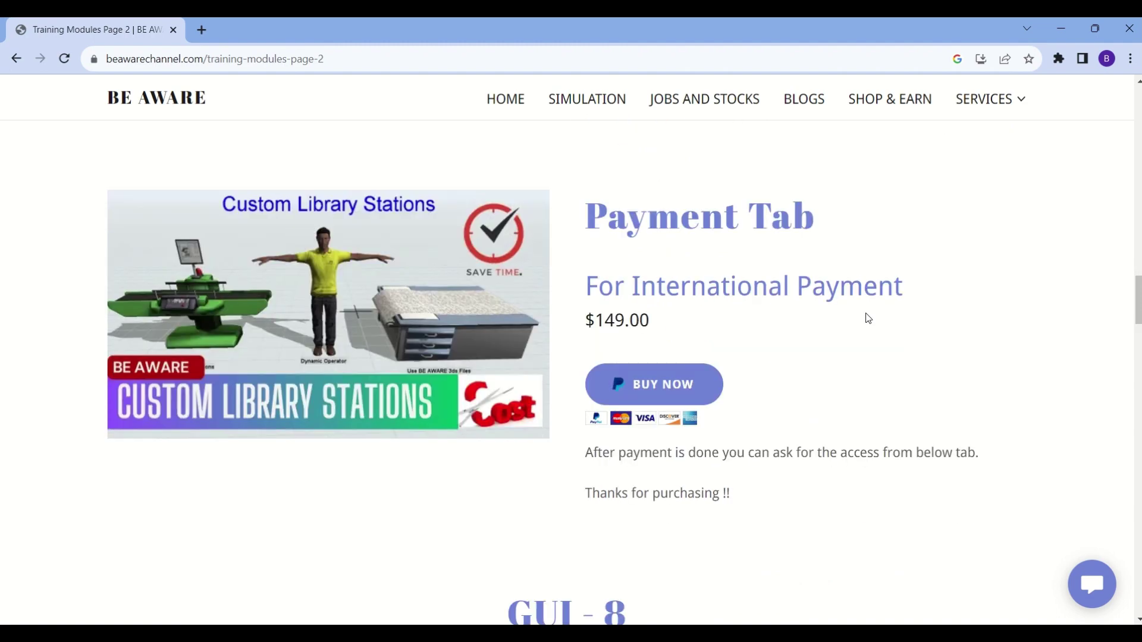
scroll(868, 322, "up", 3)
scroll(865, 328, "down", 15)
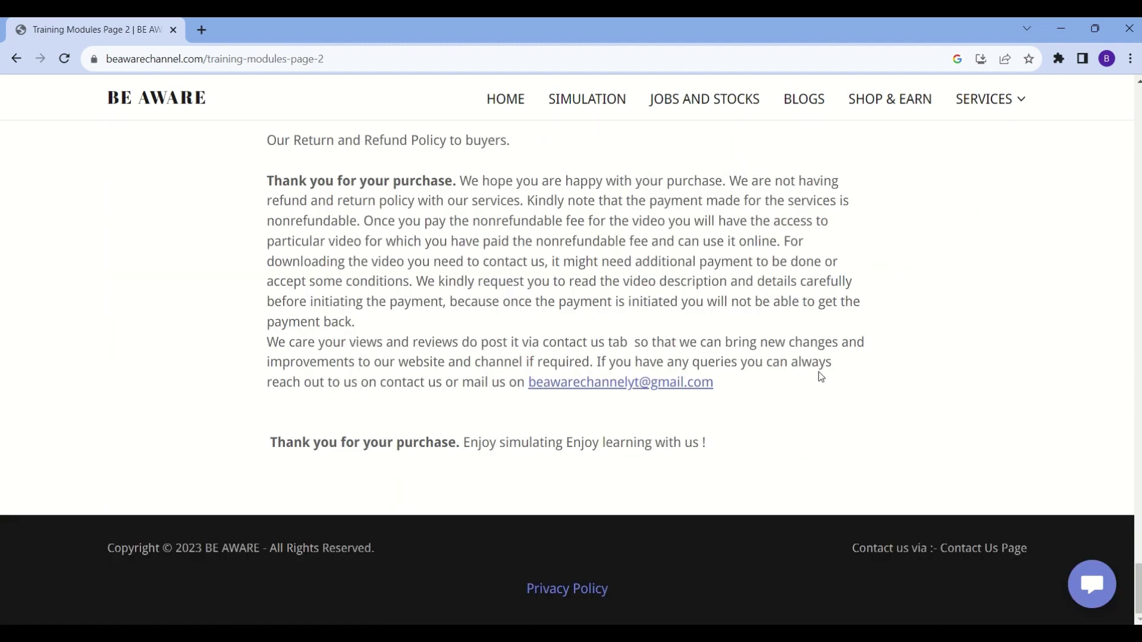
scroll(767, 357, "up", 15)
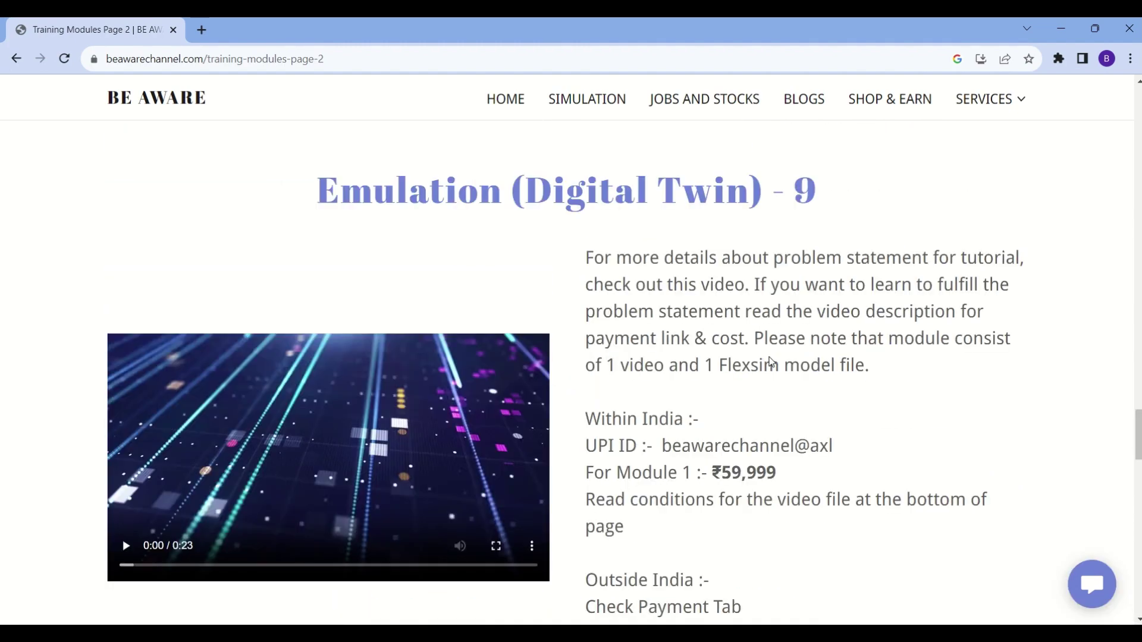
scroll(771, 362, "up", 20)
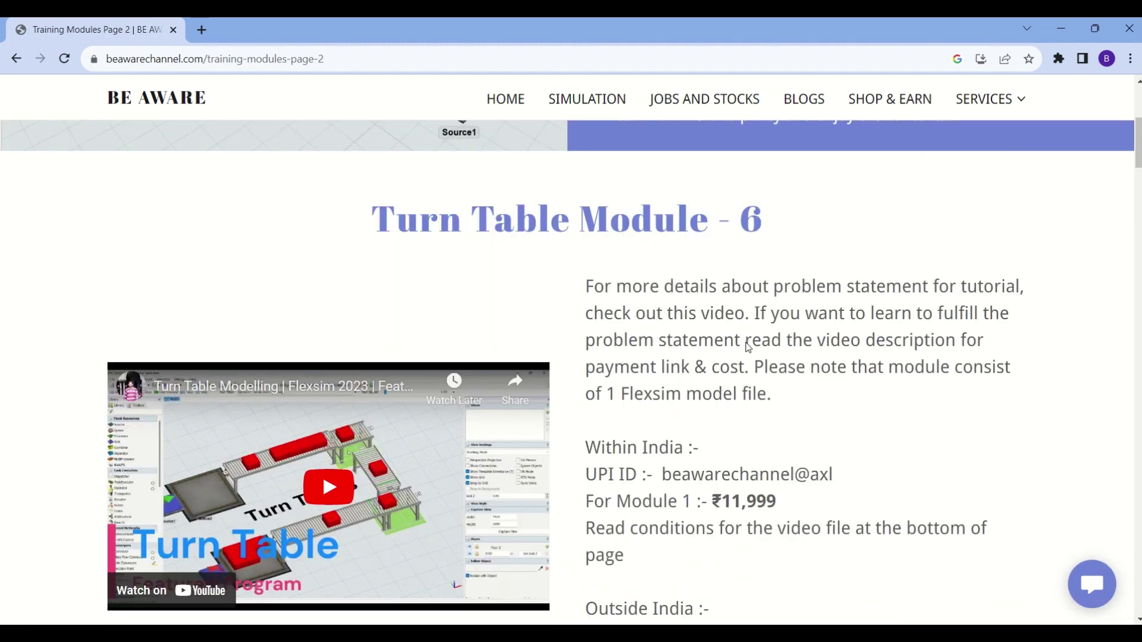